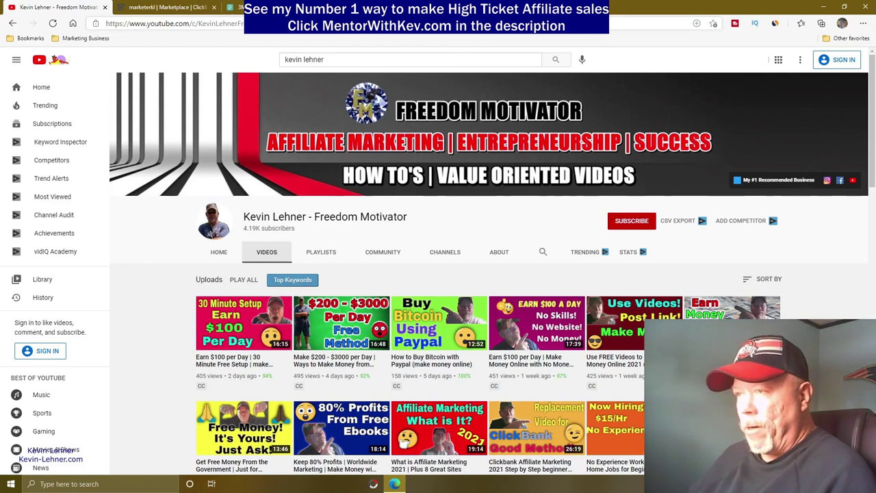
Go to the ClickBank marketplace page and highlight the clickbank.com address and the Marketplace heading
click(152, 7)
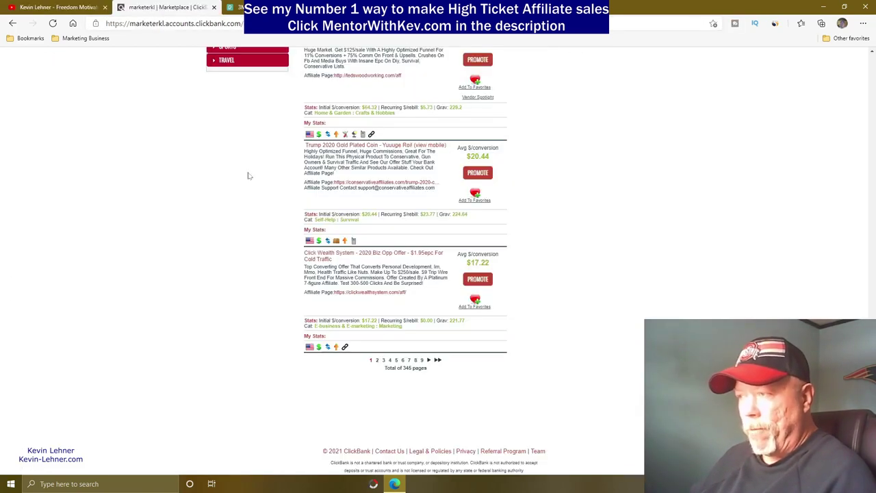
scroll(768, 288, up, 10)
scroll(768, 288, up, 3)
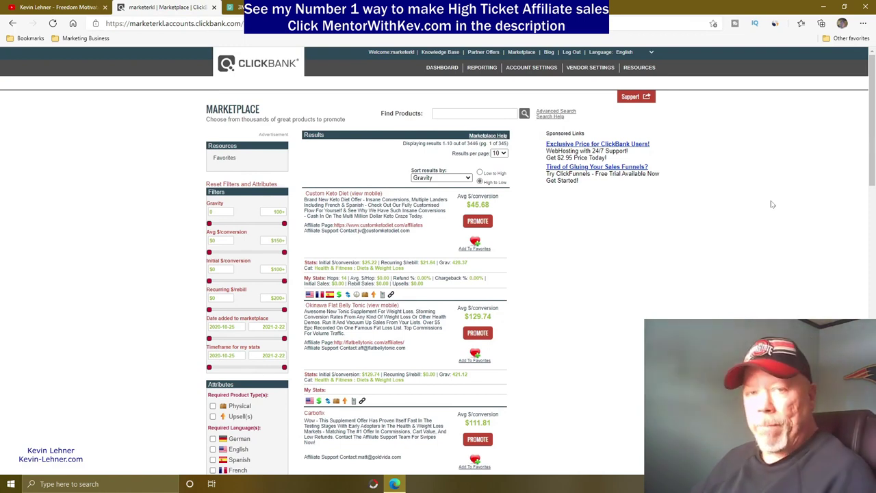
drag(243, 23, 195, 23)
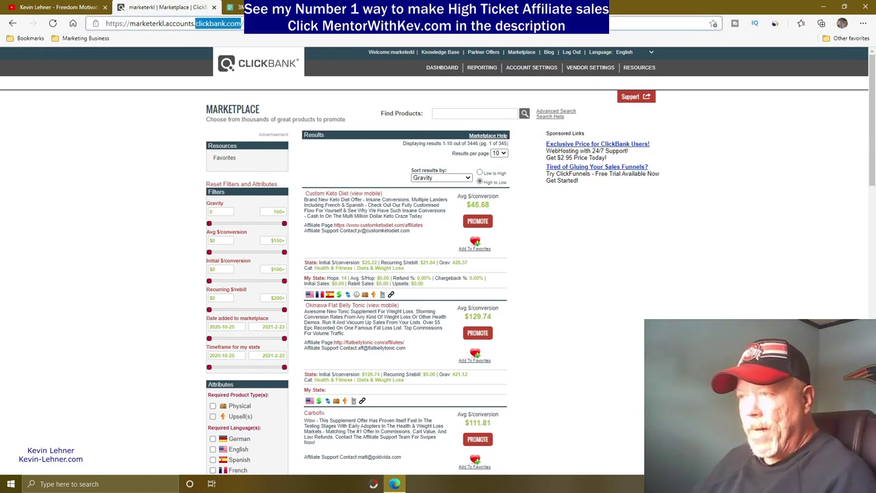
click(837, 198)
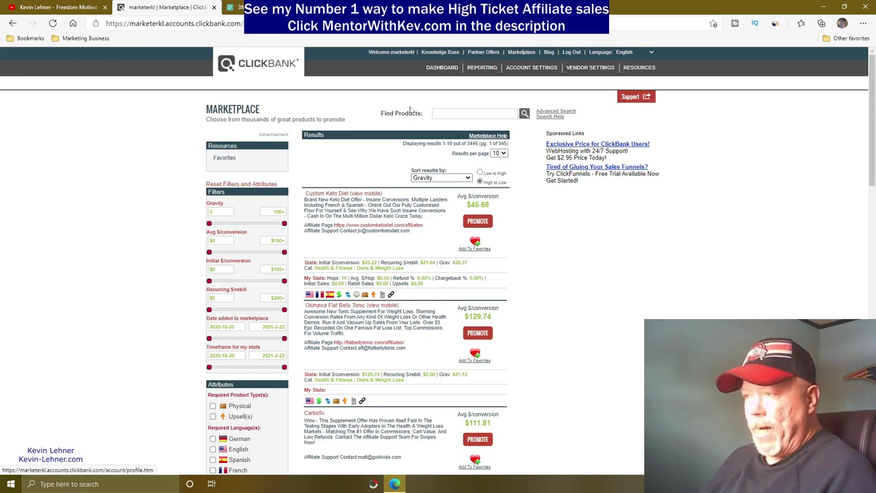
drag(263, 110, 205, 110)
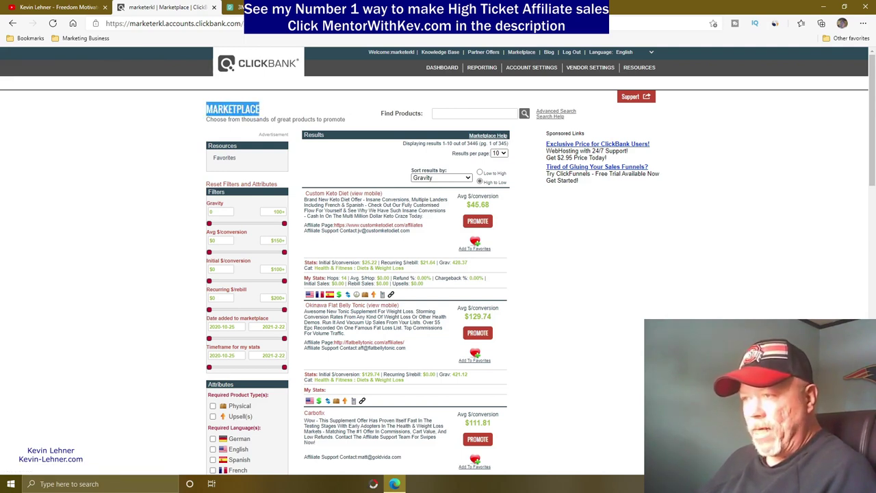
click(756, 287)
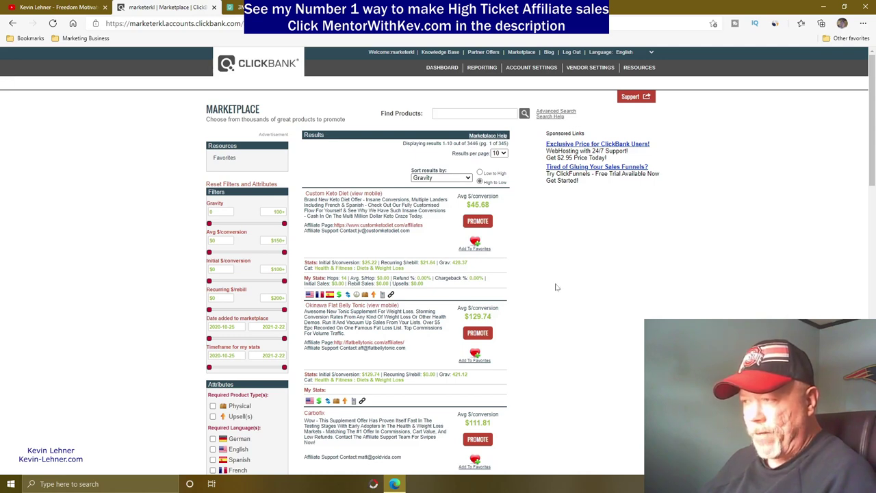
Examine the marketplace offers down to the Trump 2020 Gold Plated Coin, highlighting its average payout per conversion and its gravity
scroll(557, 286, down, 1)
scroll(558, 287, down, 1)
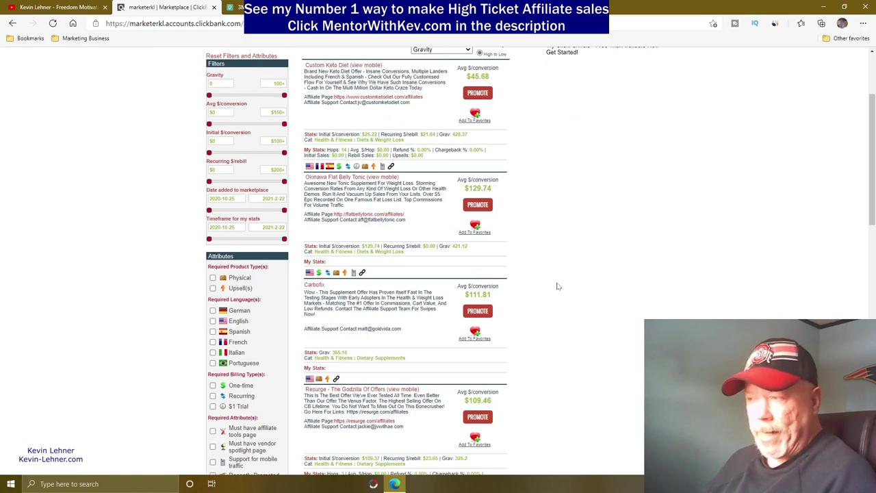
scroll(558, 286, down, 6)
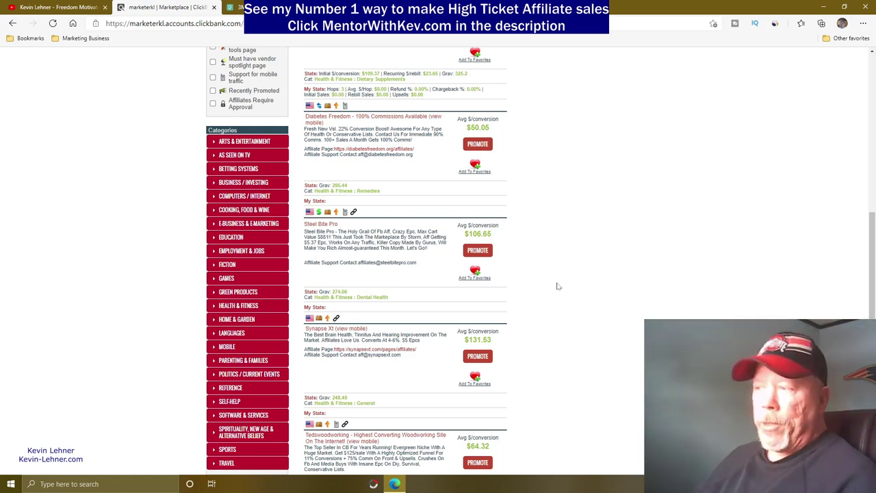
scroll(567, 286, down, 1)
scroll(568, 287, down, 2)
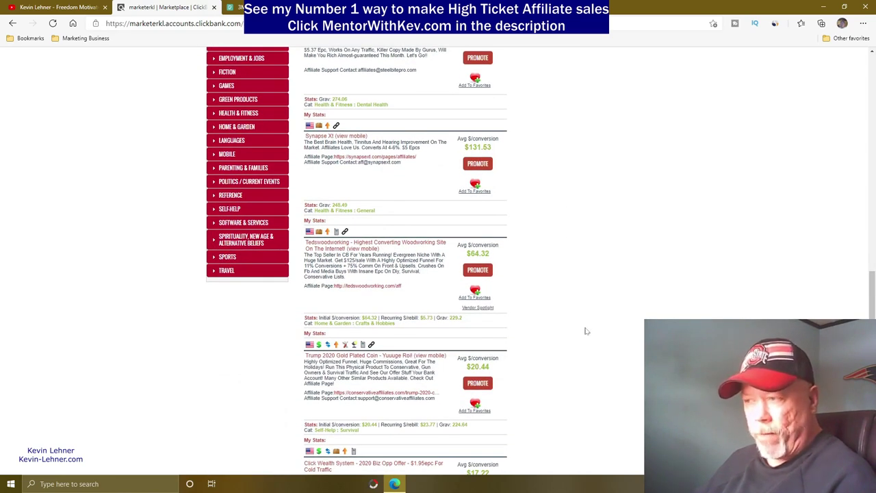
scroll(572, 274, down, 3)
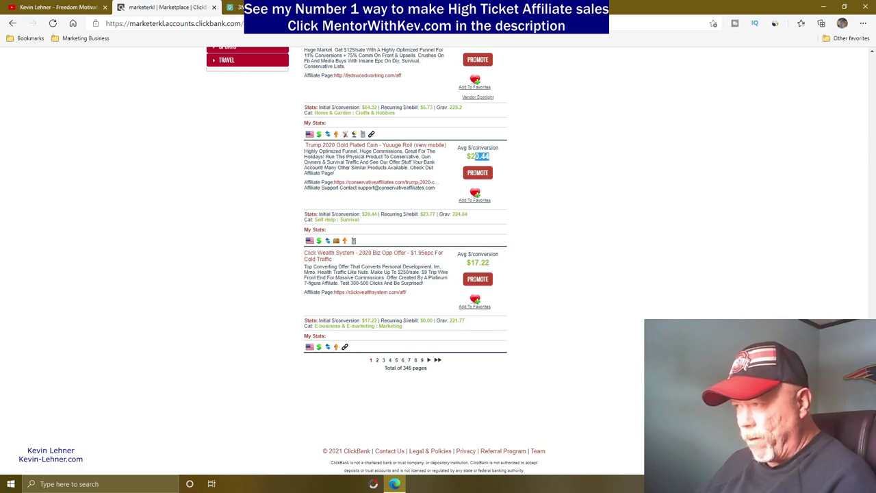
click(549, 185)
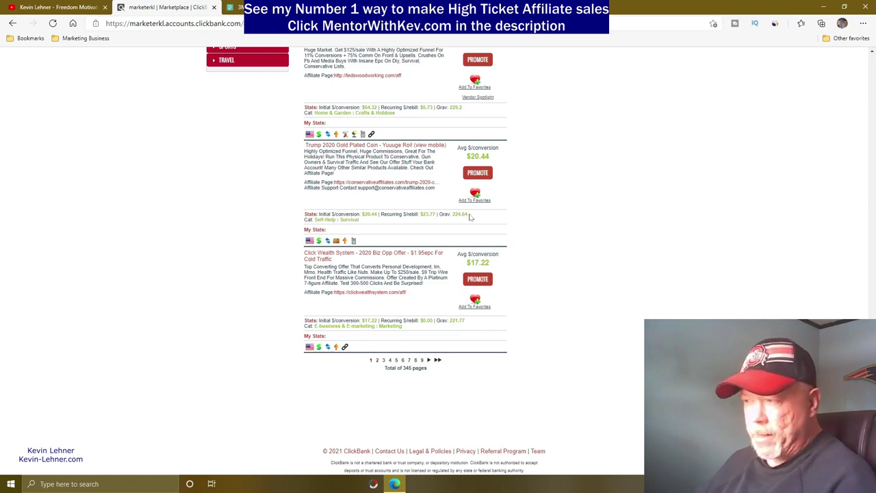
drag(455, 215, 454, 219)
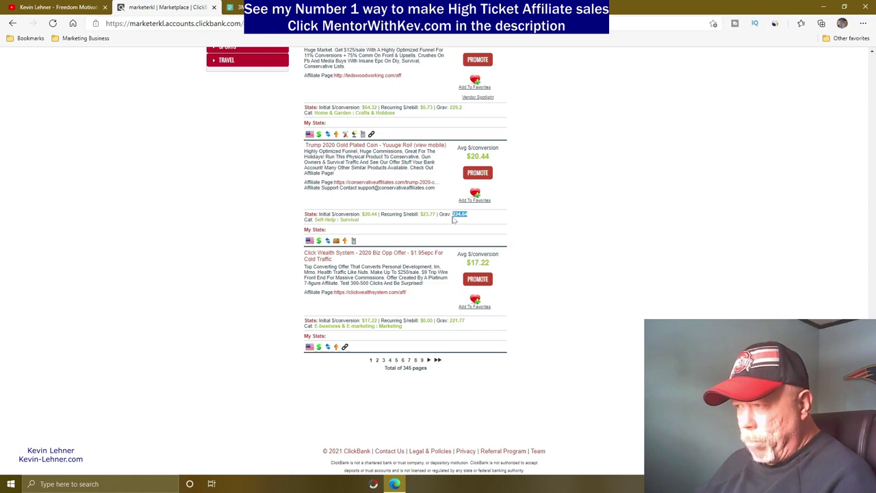
click(572, 240)
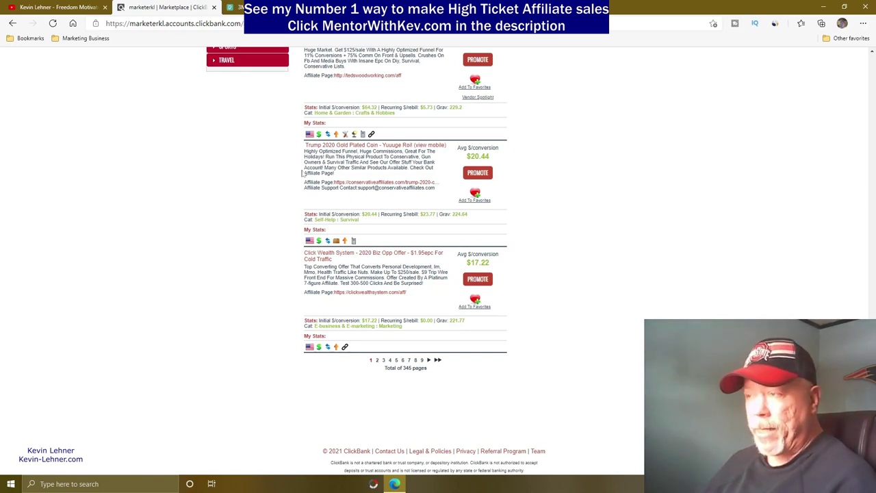
Open the Trump 2020 Gold Plated Coin offer's sales page in a new tab and review its price and description
right_click(343, 148)
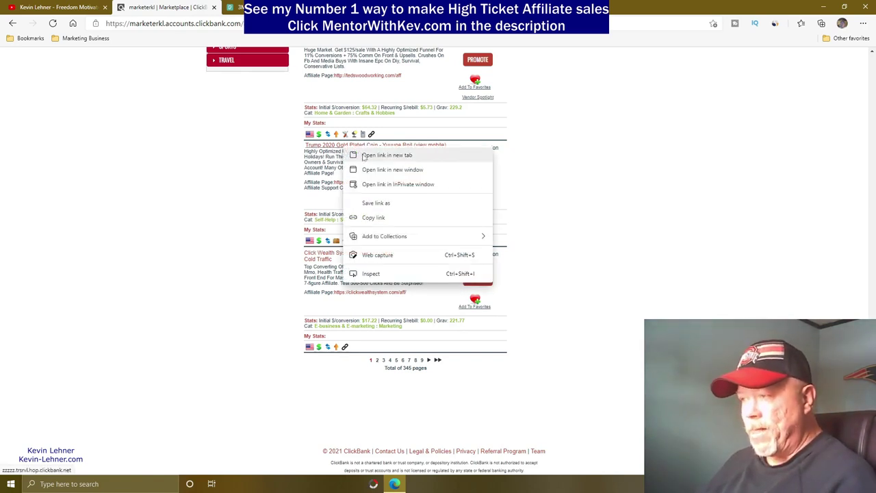
click(368, 156)
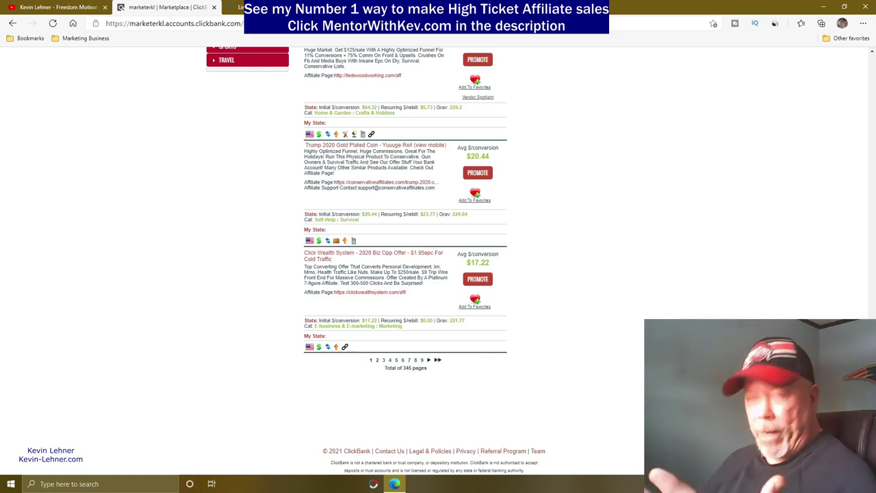
key(ctrl+Tab)
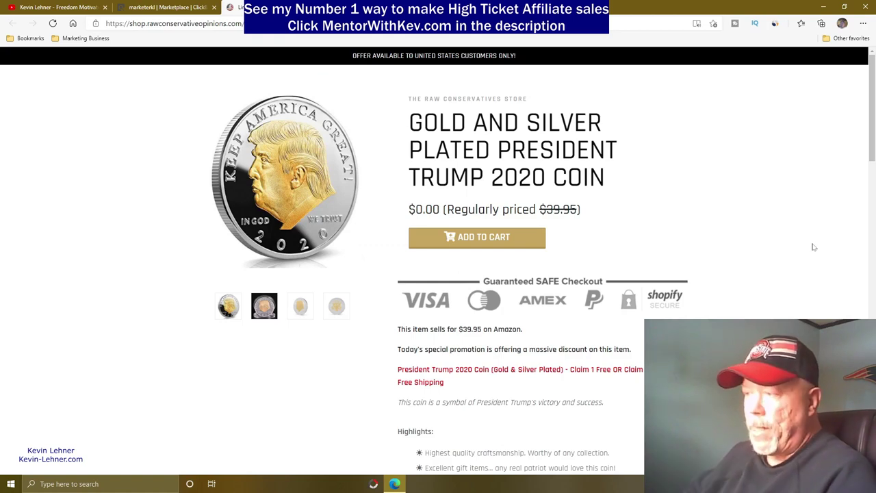
drag(416, 209, 440, 209)
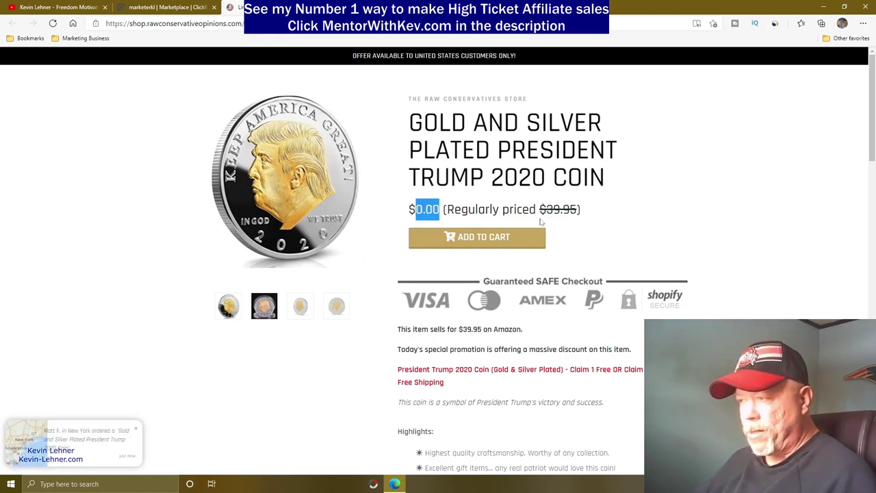
click(640, 217)
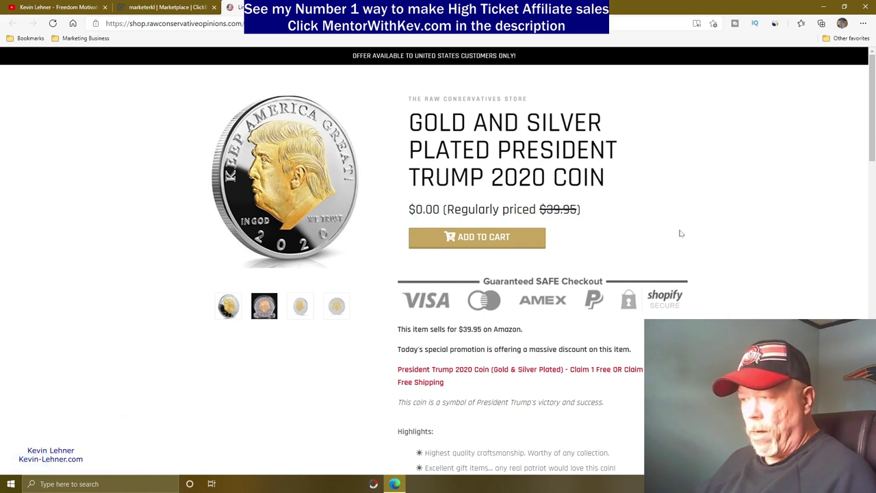
scroll(684, 233, down, 3)
scroll(653, 216, up, 2)
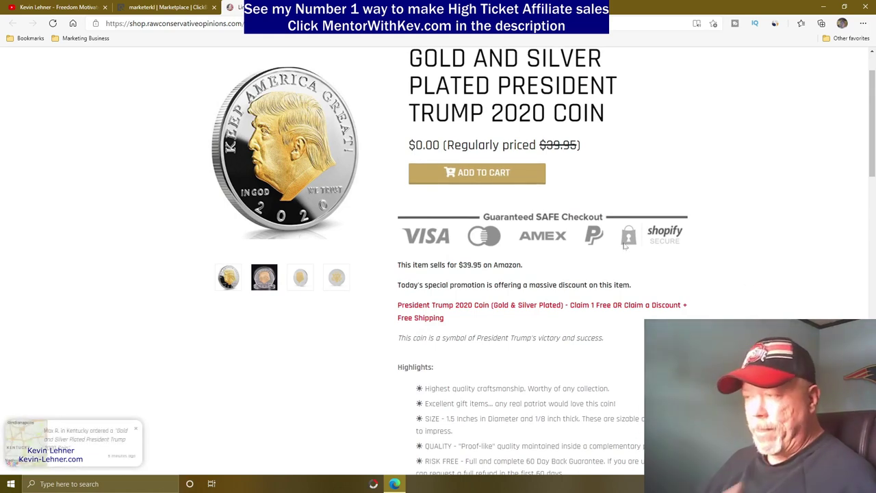
Add the coin to the cart to review the special promotion's quantity options, closing the dialog without choosing one
click(477, 171)
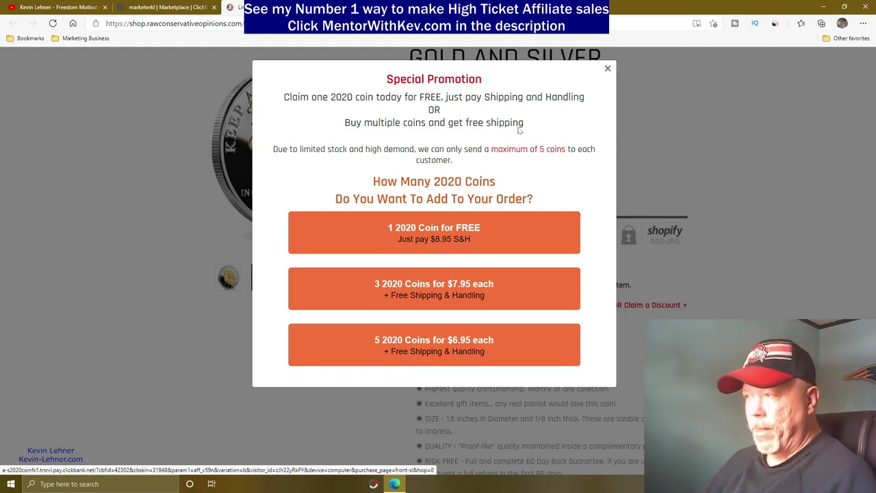
click(607, 68)
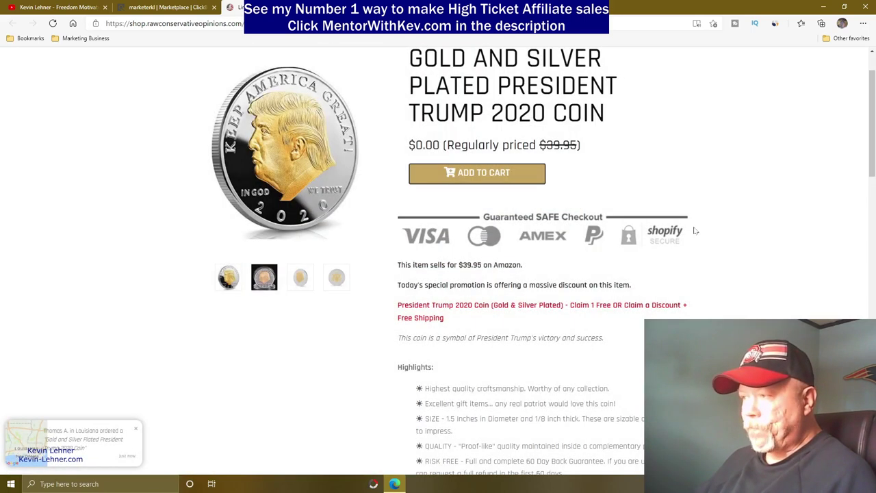
scroll(731, 246, up, 2)
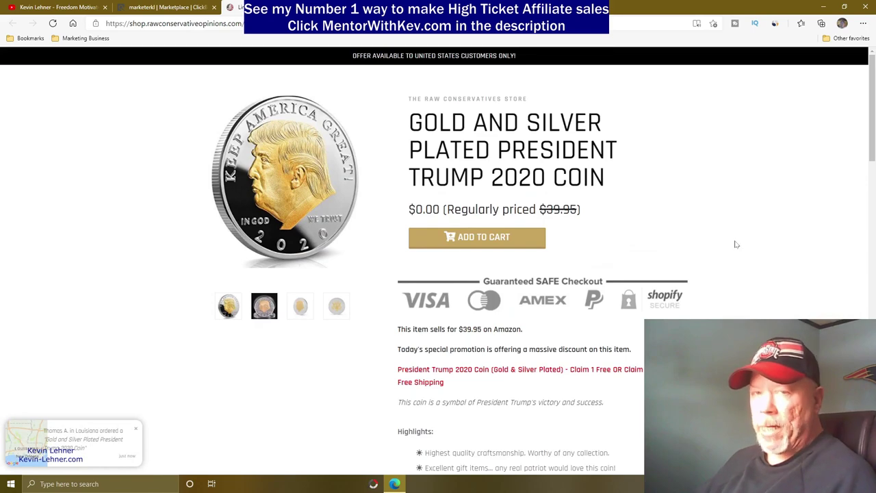
scroll(736, 244, down, 1)
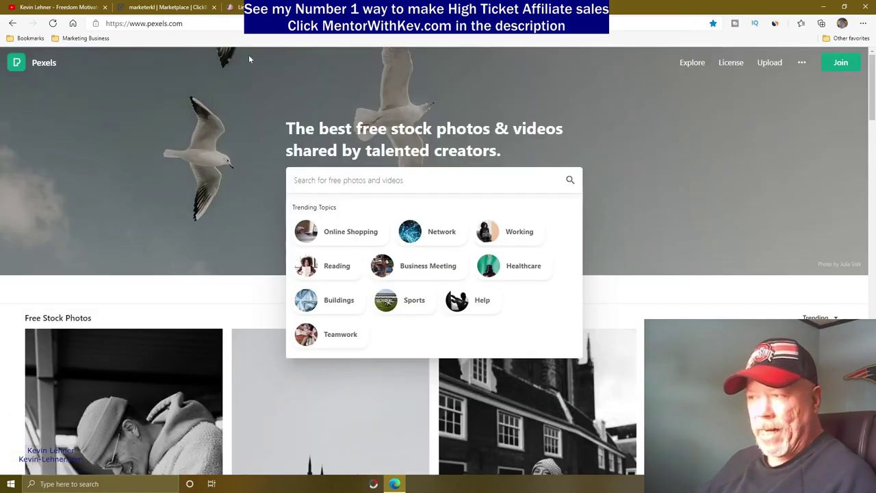
Highlight the pexels.com address and look through the free stock photos on the Pexels home page
drag(184, 24, 154, 23)
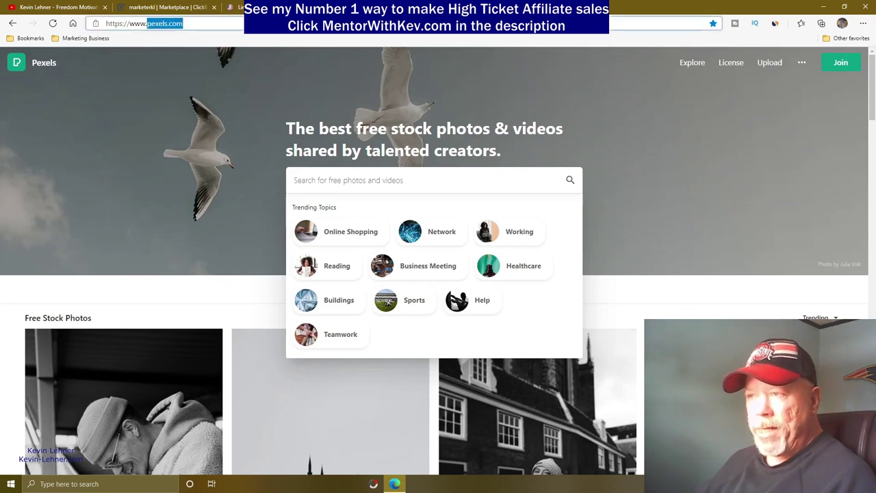
click(704, 145)
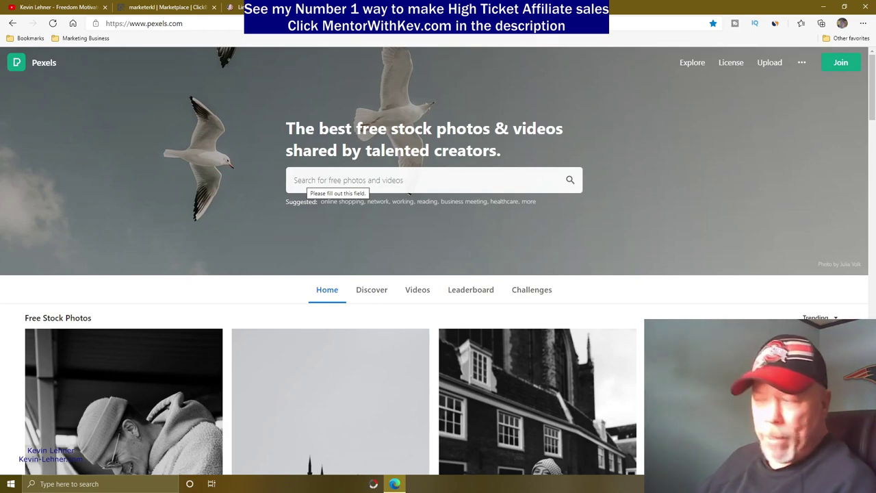
scroll(361, 215, down, 5)
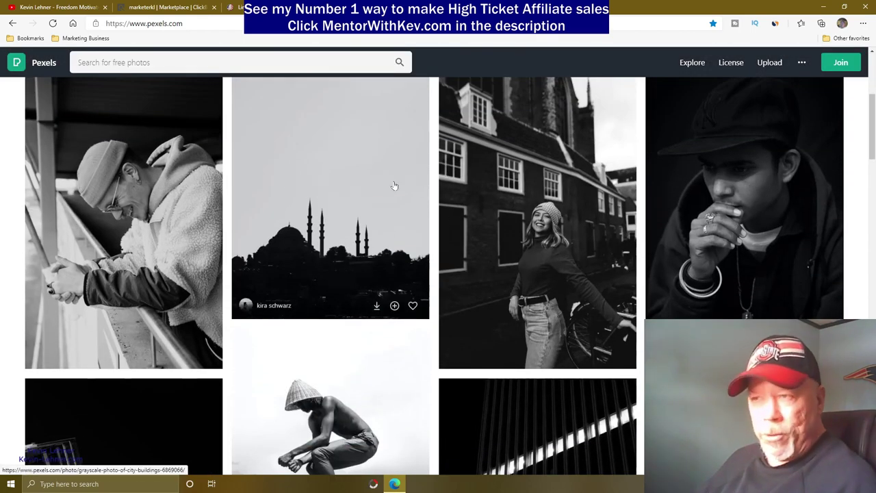
scroll(397, 187, up, 5)
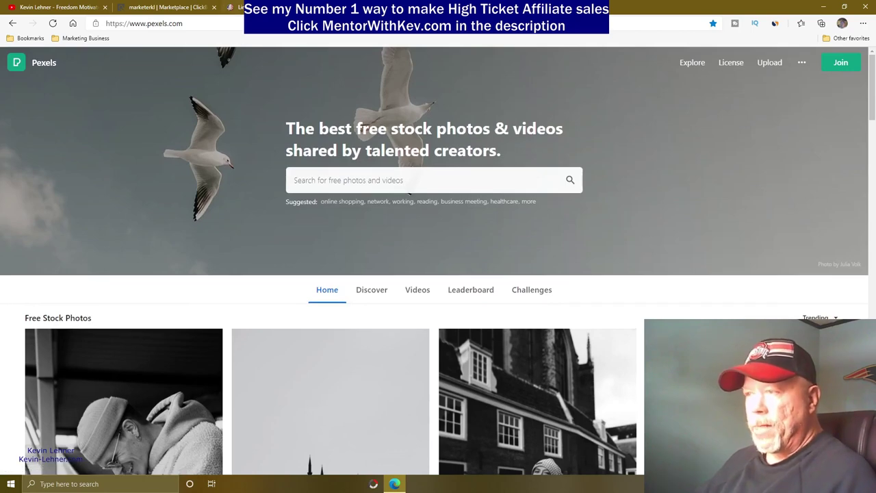
Return to the coin's sales page and highlight the sentence about its selling price on Amazon
key(ctrl+Tab)
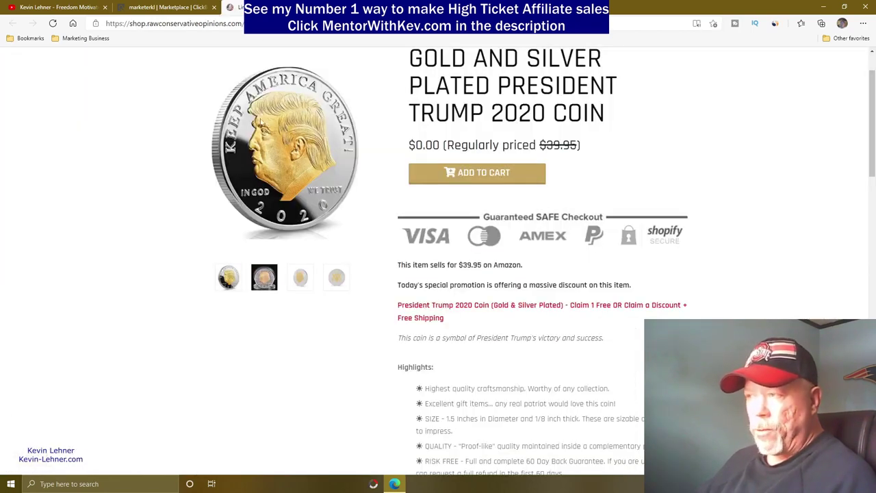
scroll(781, 232, up, 1)
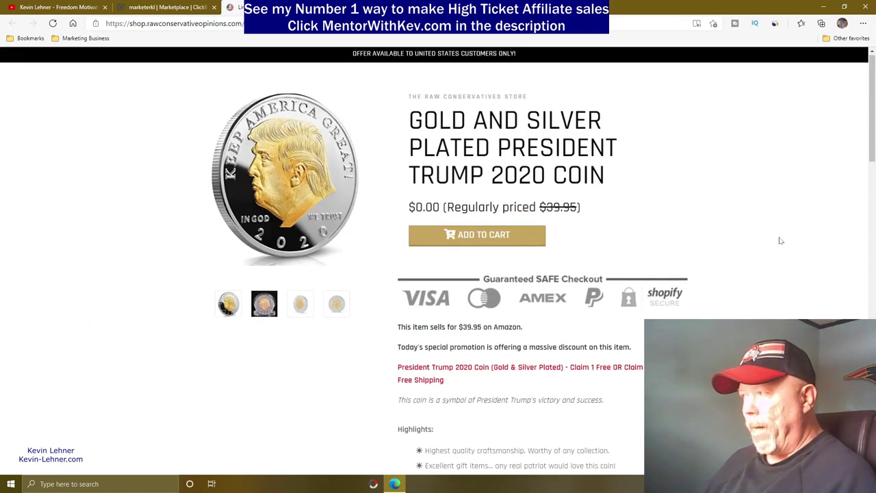
scroll(778, 250, down, 1)
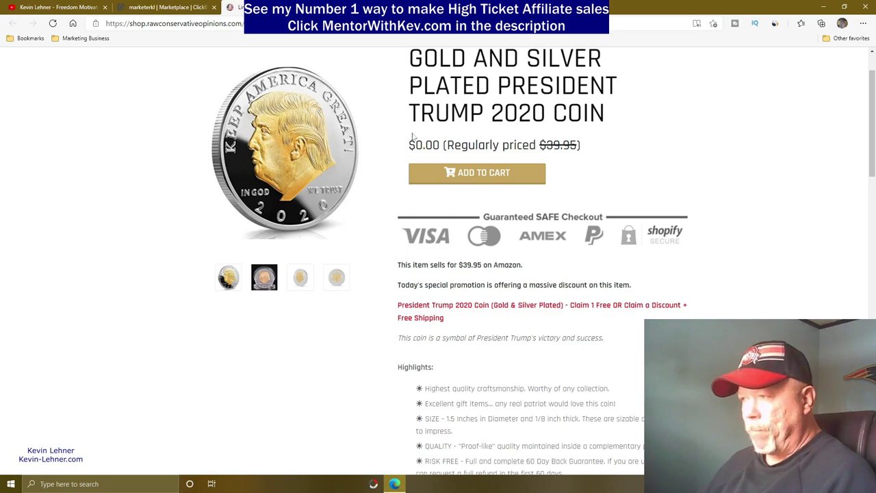
drag(397, 265, 524, 269)
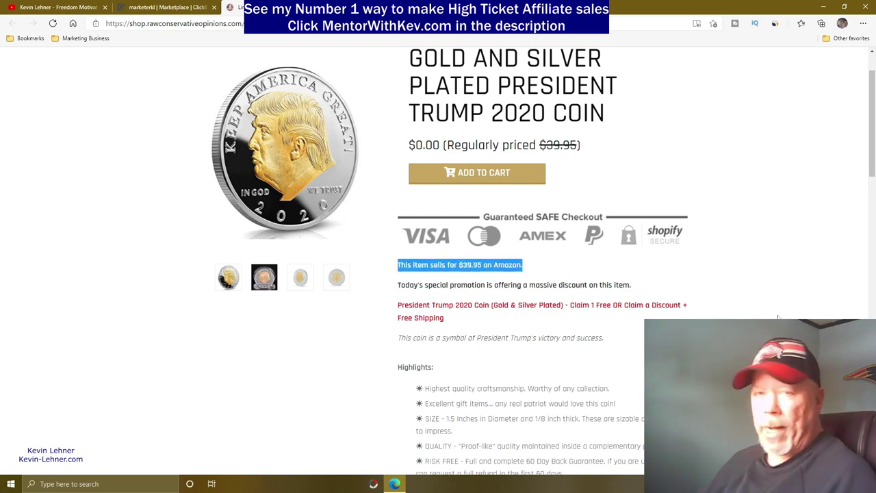
click(745, 291)
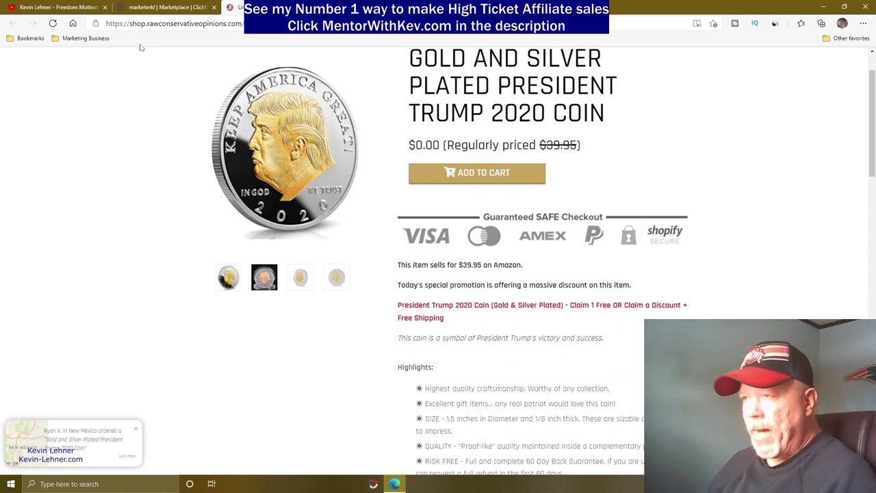
Return to the ClickBank marketplace and look through the listed affiliate offers down to the end of the results page
click(158, 8)
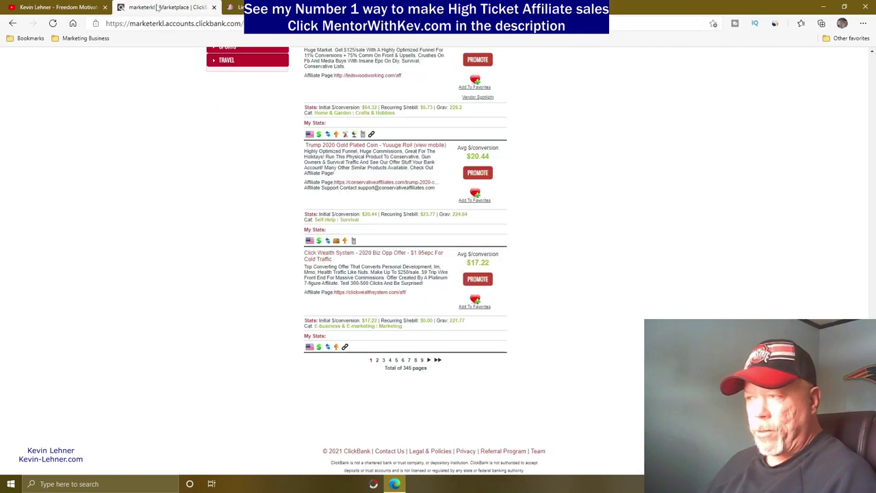
scroll(621, 239, up, 15)
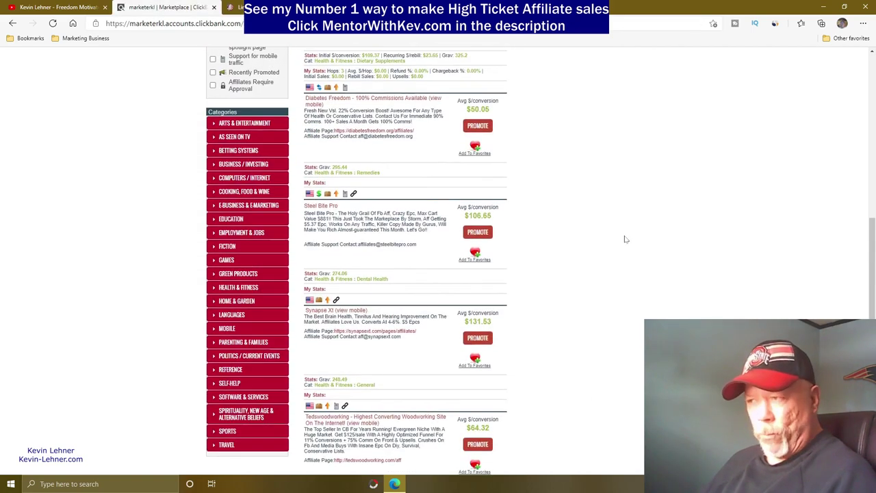
scroll(625, 239, up, 3)
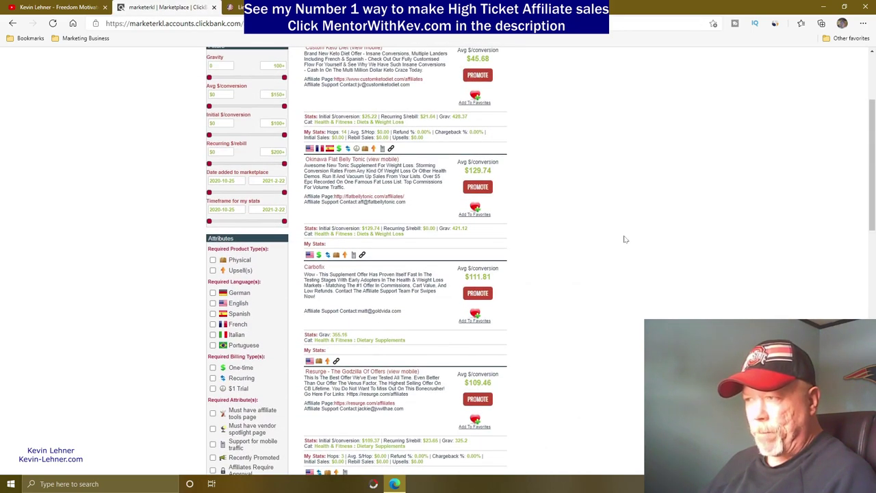
scroll(625, 239, down, 15)
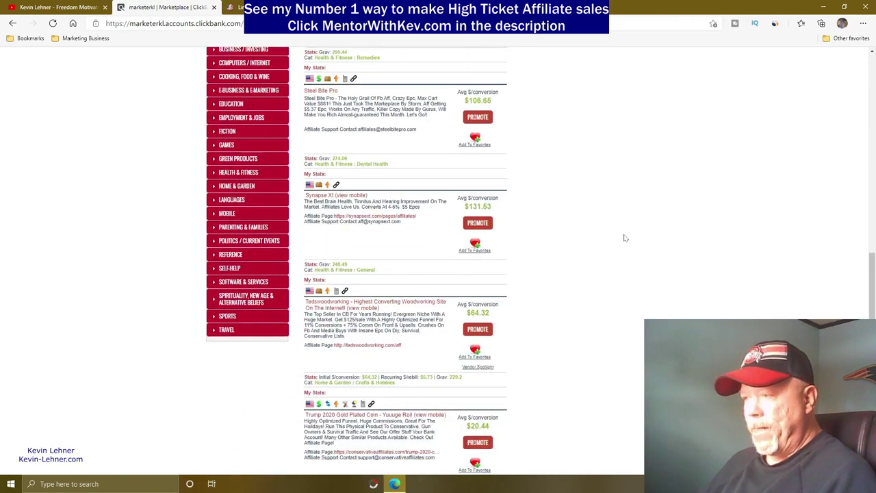
scroll(625, 238, down, 1)
scroll(586, 236, down, 3)
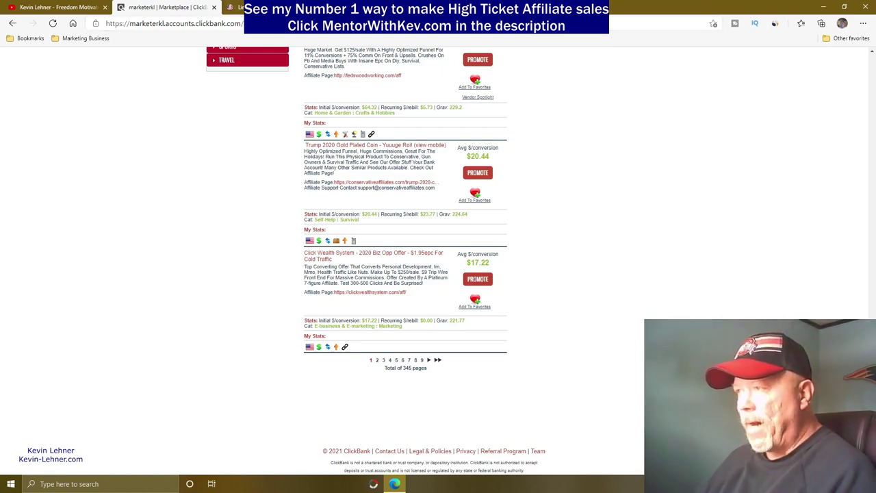
Switch to the We Heart It home page and highlight its weheartit.com address
key(ctrl+Tab)
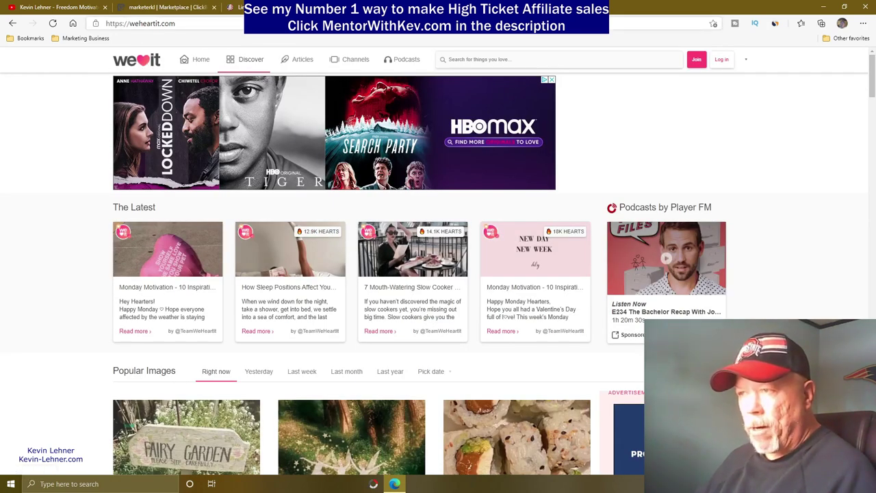
drag(176, 23, 135, 23)
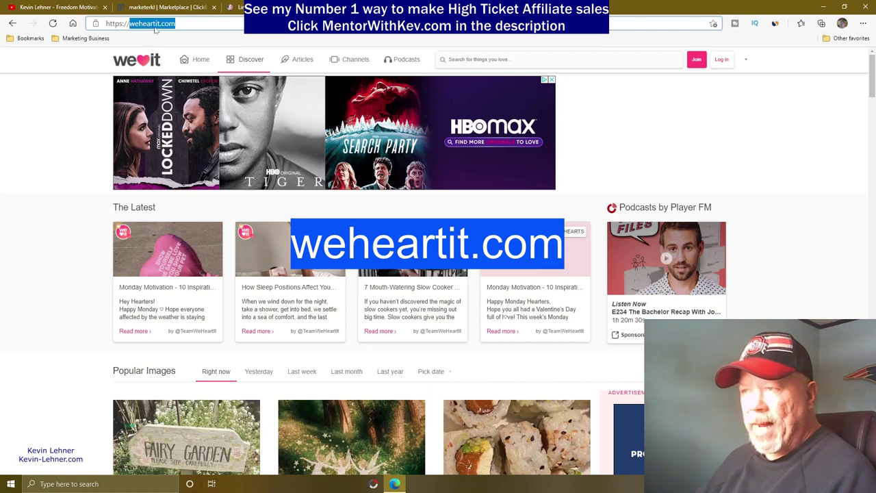
click(751, 147)
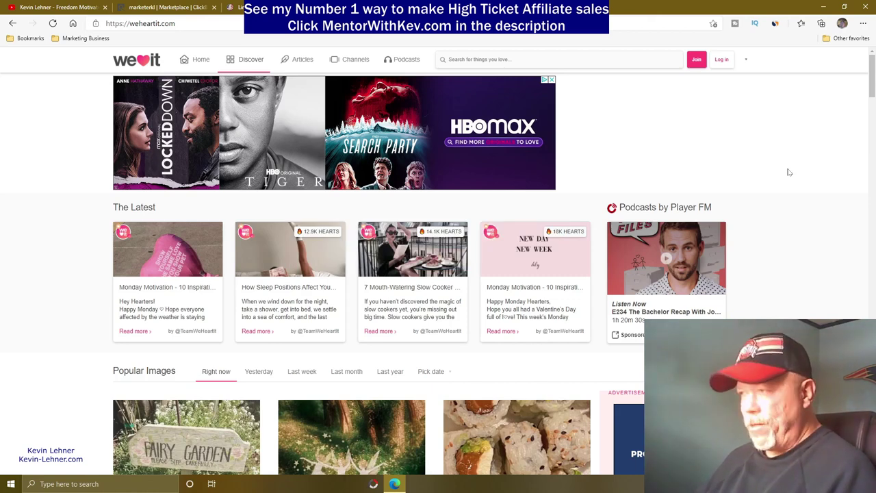
Search We Heart It for clickbank
click(462, 61)
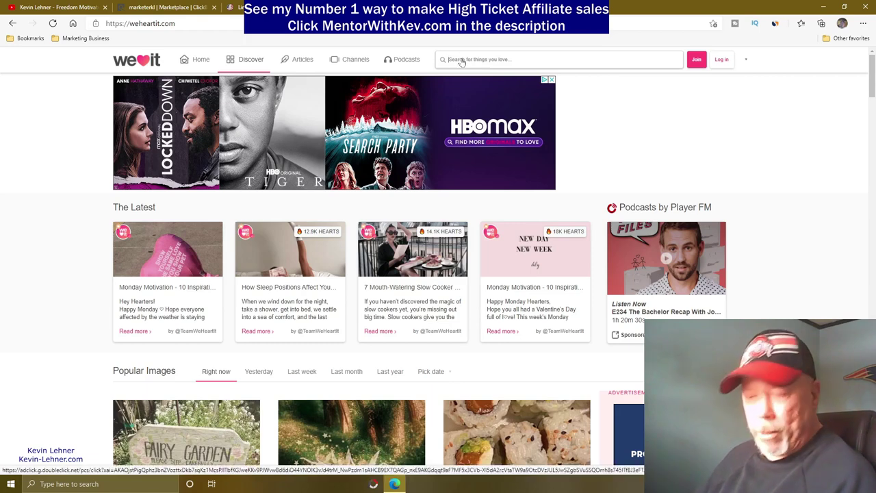
text(d)
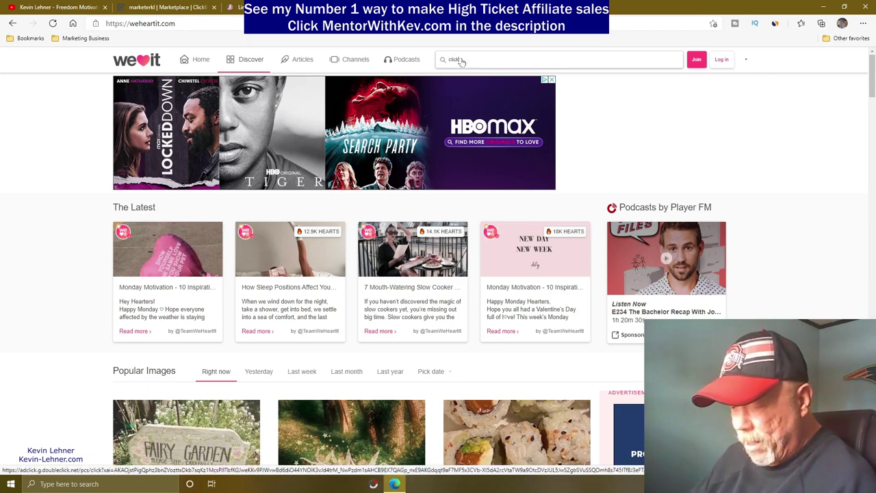
text(lickb)
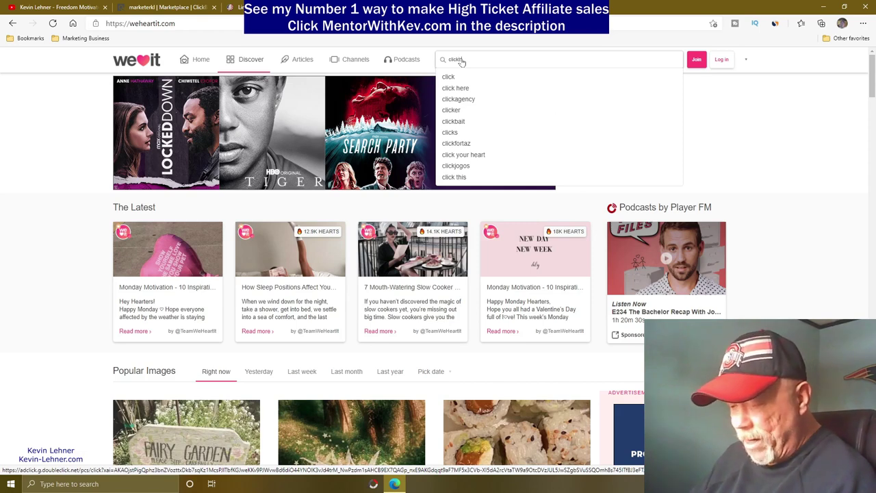
text(ank)
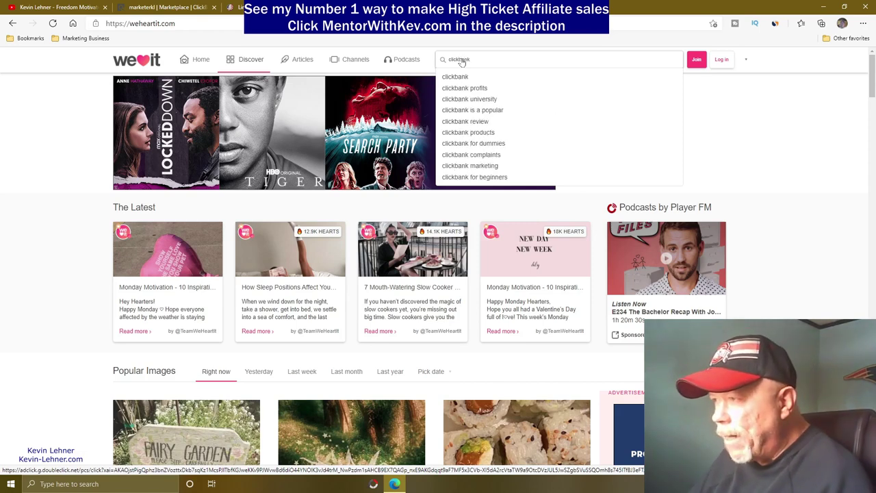
key(Return)
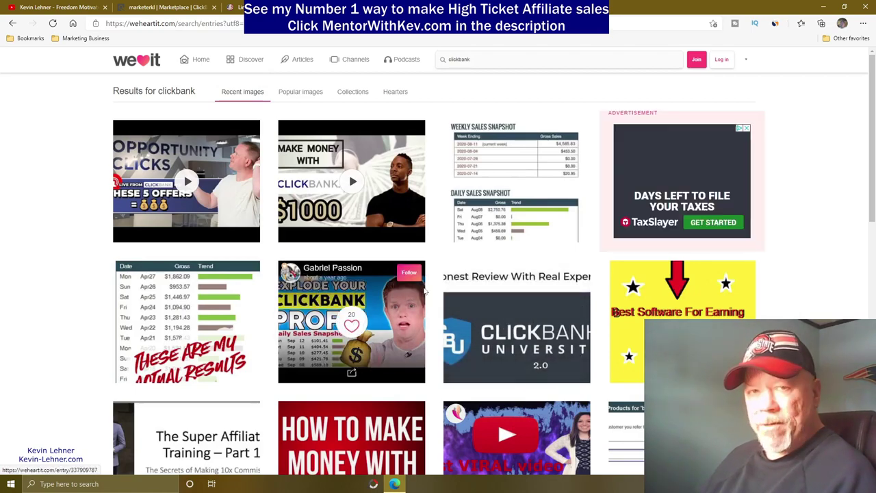
Look through the recent images in the clickbank search results, down to the end of the list and back
scroll(425, 292, down, 3)
scroll(425, 292, down, 2)
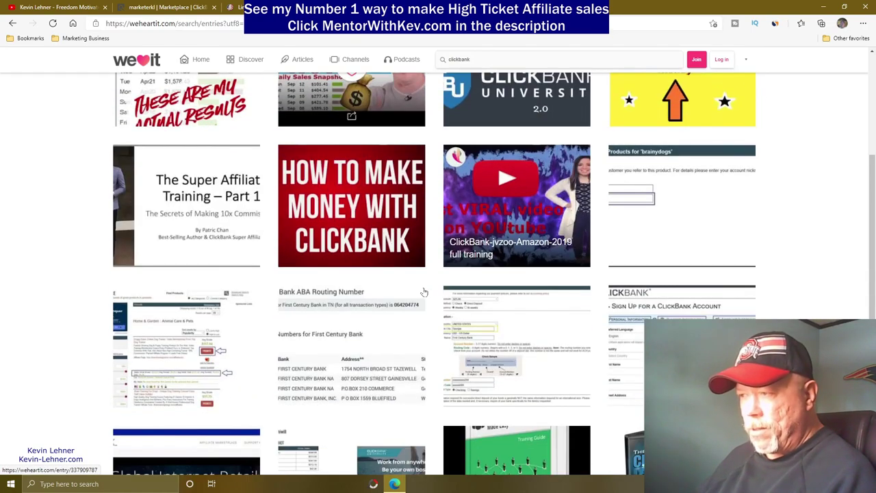
scroll(424, 292, down, 1)
scroll(425, 292, down, 3)
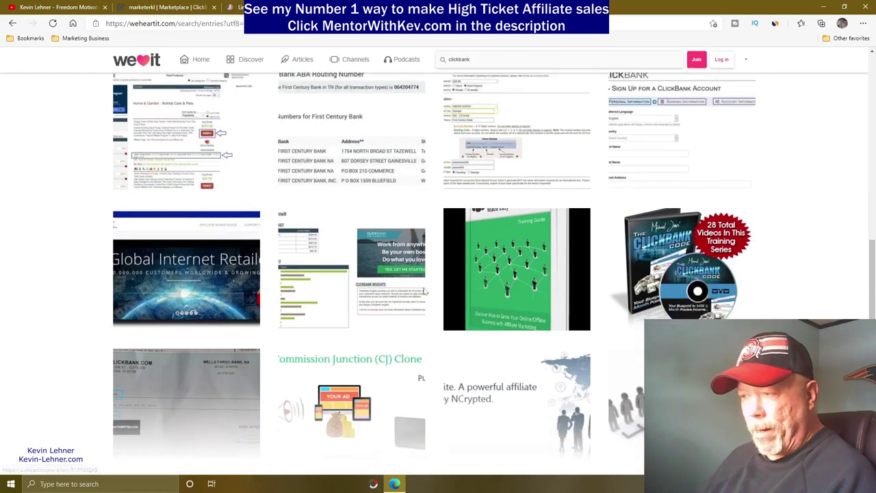
scroll(424, 292, down, 1)
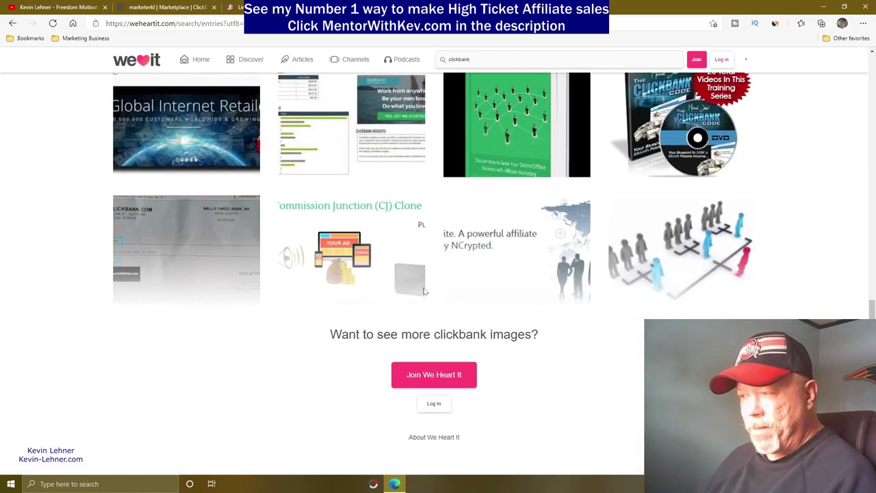
scroll(471, 295, up, 10)
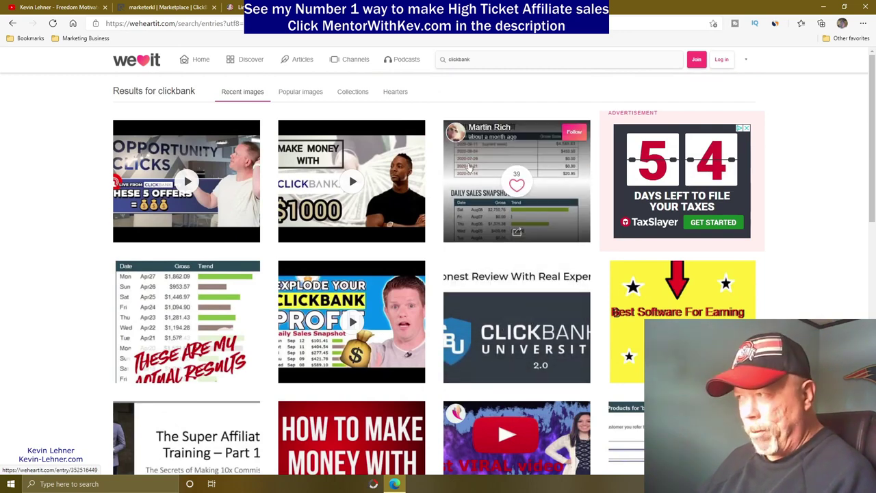
Return to the We Heart It home page and review the account sign-up form, closing it without registering
click(130, 66)
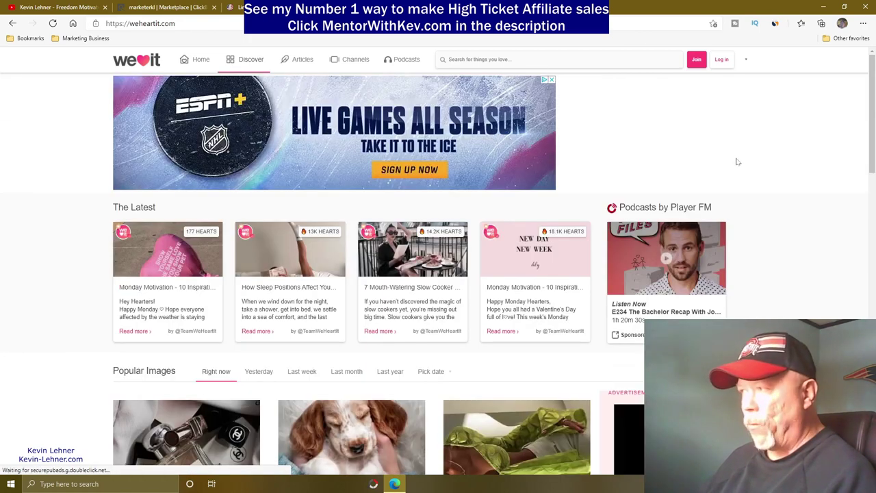
click(695, 60)
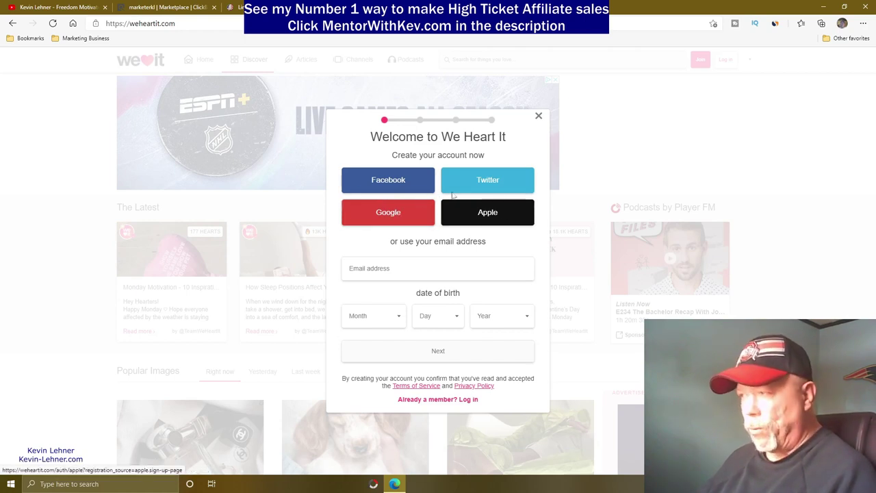
click(539, 120)
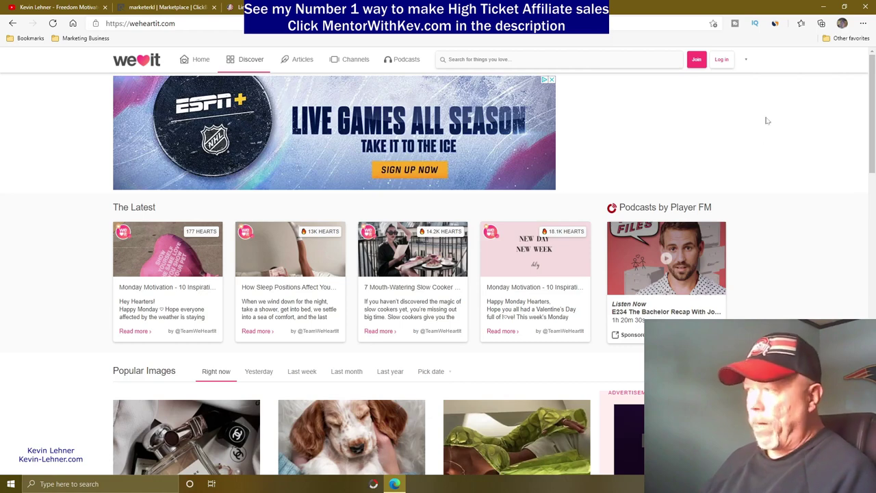
Review the SimilarWeb traffic data for weheartit.com, including its ranks, monthly visits and average visit duration, then close the overview
click(776, 24)
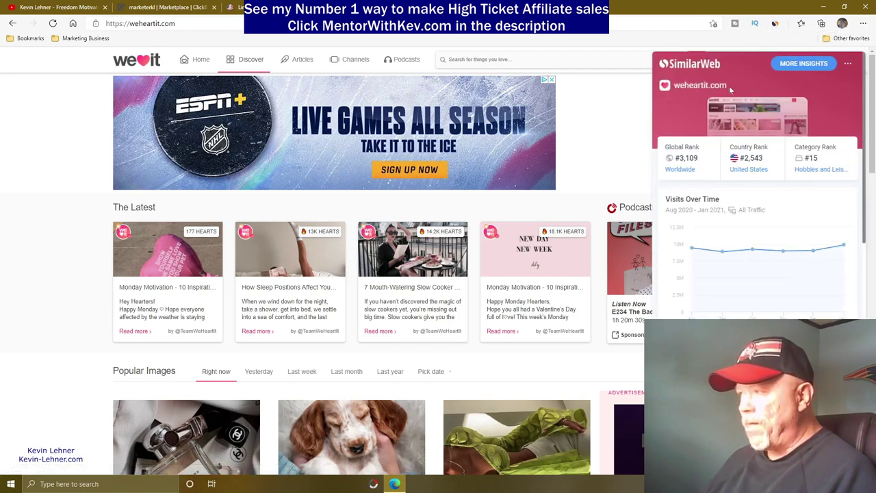
drag(730, 85, 702, 85)
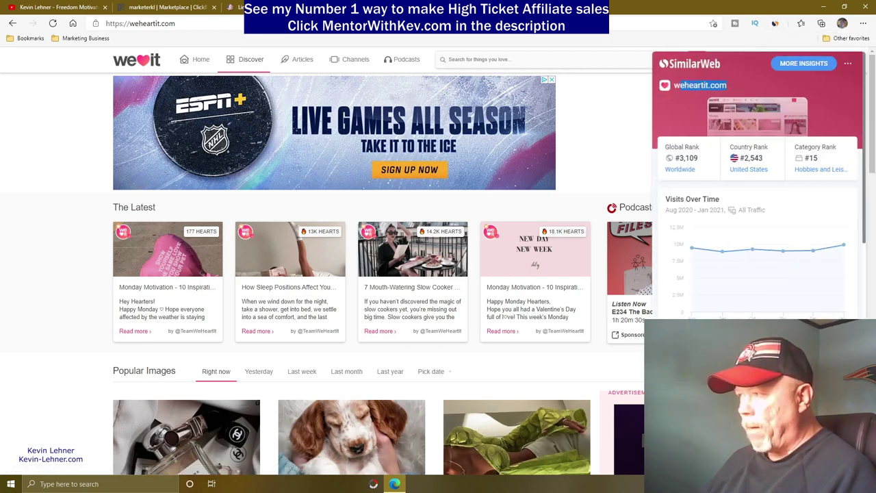
scroll(757, 205, down, 3)
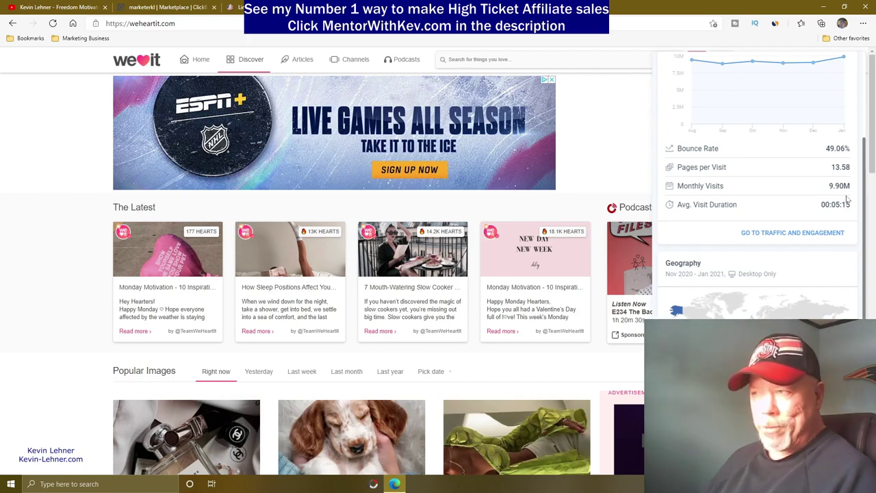
click(606, 117)
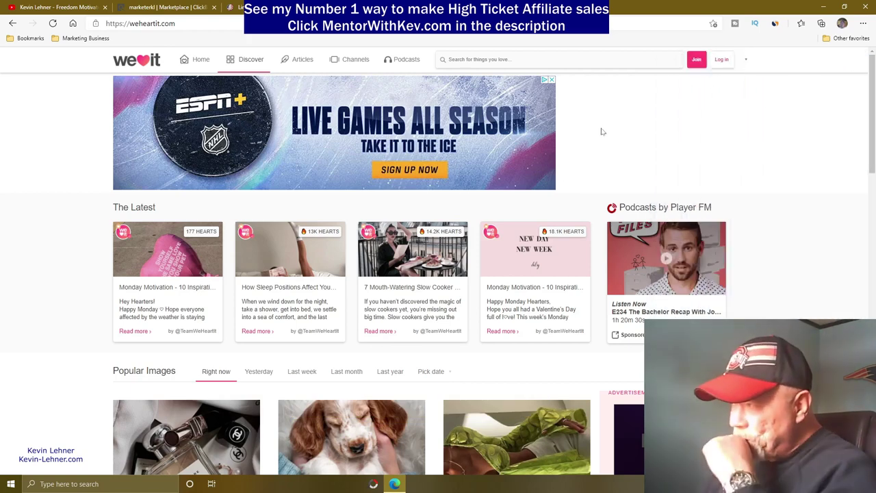
Log in to We Heart It with the existing Google account, submitting the account password
click(722, 60)
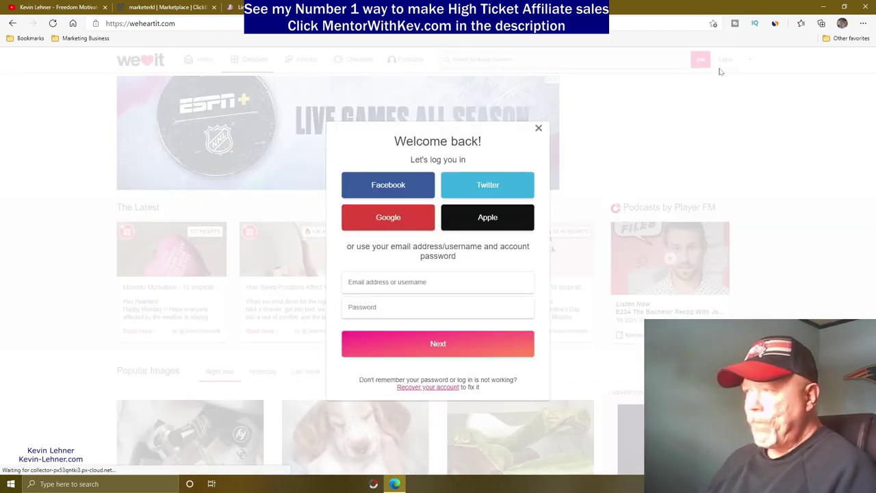
click(388, 218)
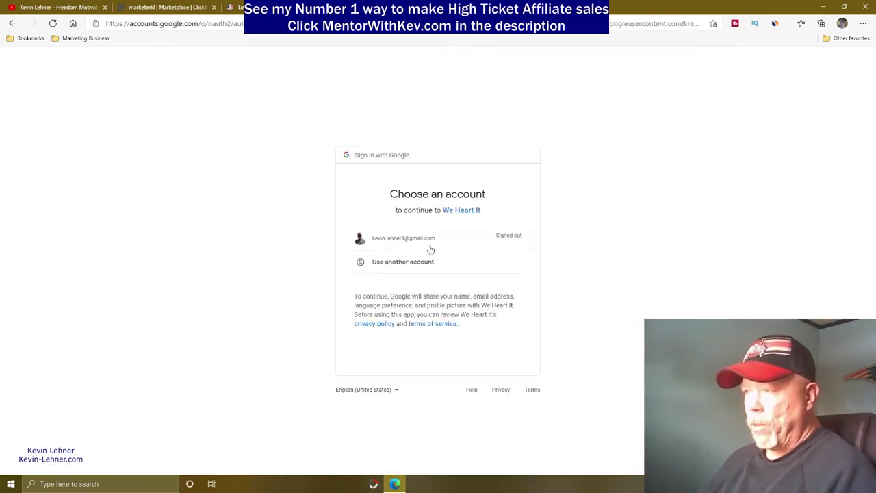
click(407, 238)
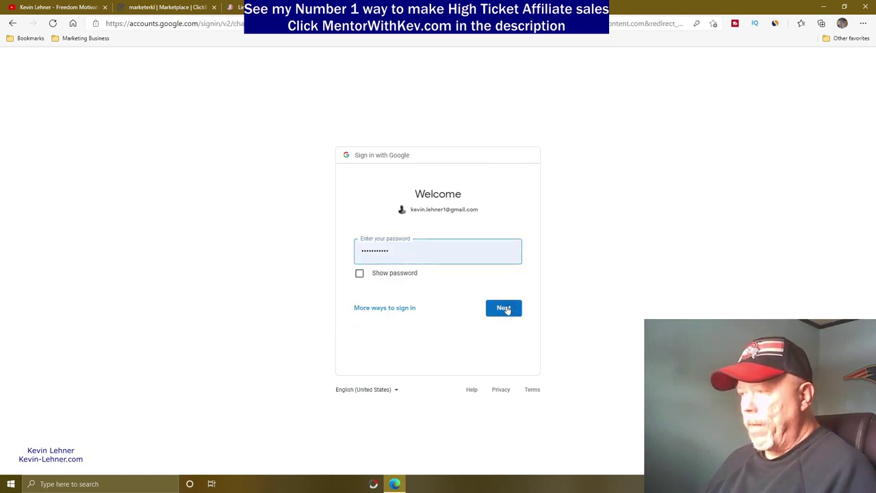
click(505, 309)
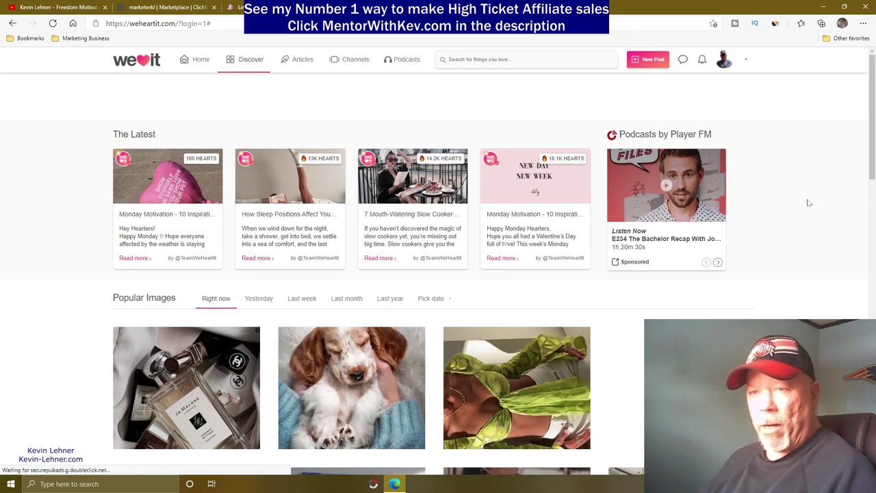
Look through the popular images on the We Heart It Discover page, briefly checking the coin's sales page before returning
click(724, 59)
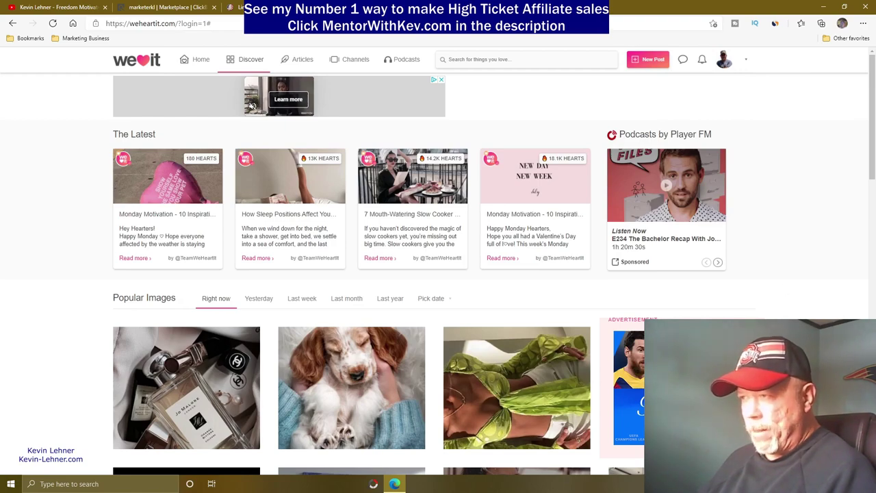
scroll(438, 273, down, 7)
scroll(438, 274, down, 7)
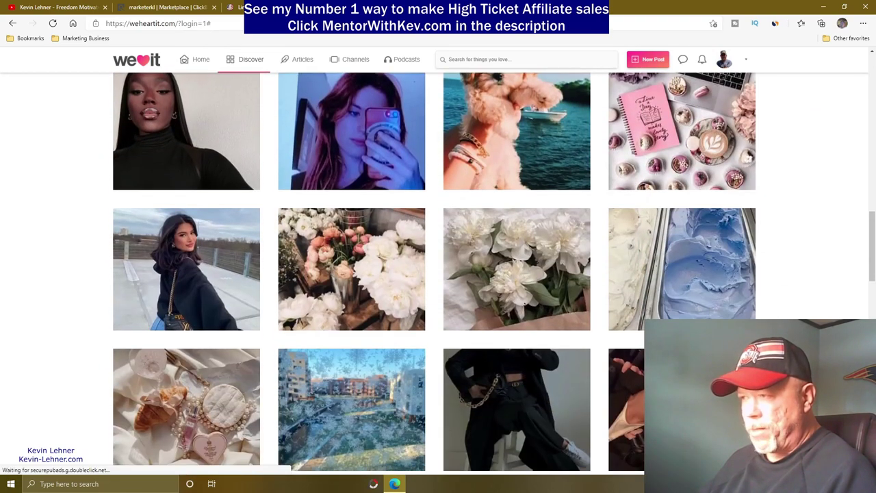
scroll(438, 274, down, 4)
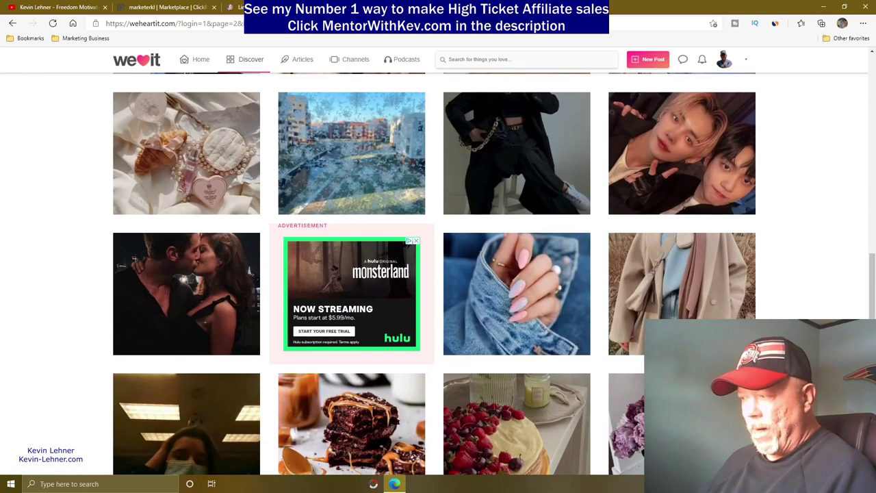
scroll(439, 274, up, 5)
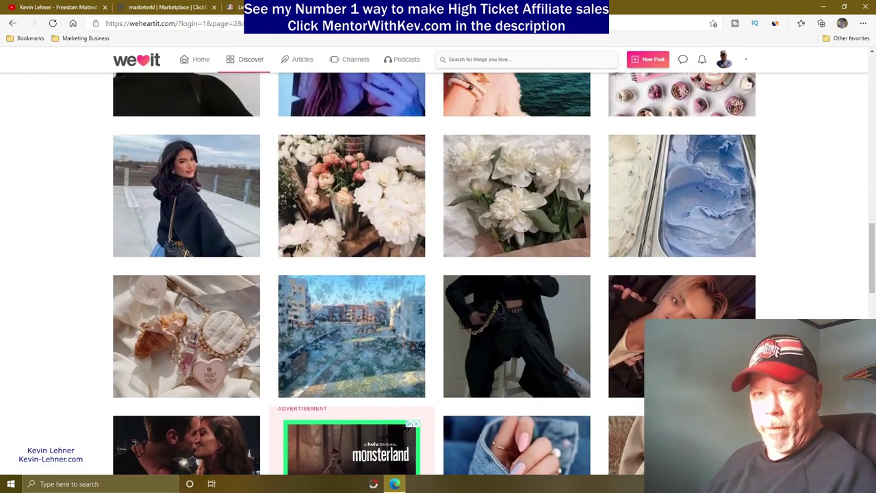
scroll(438, 274, up, 15)
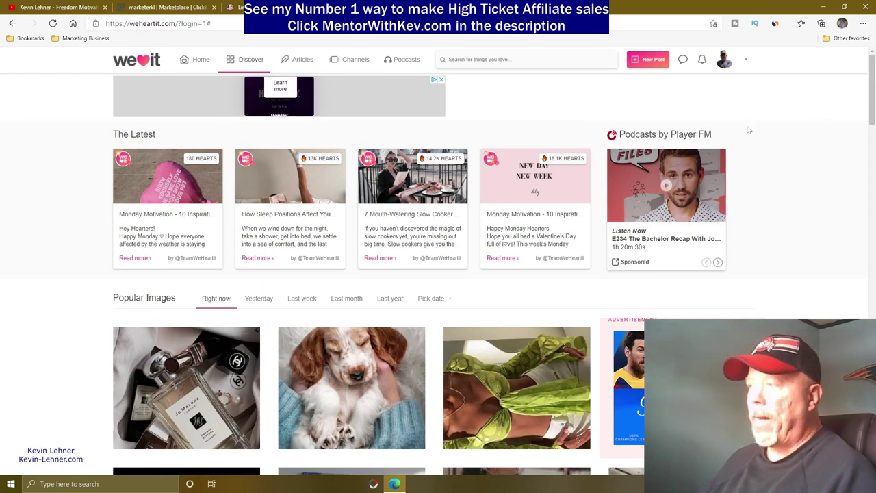
click(287, 6)
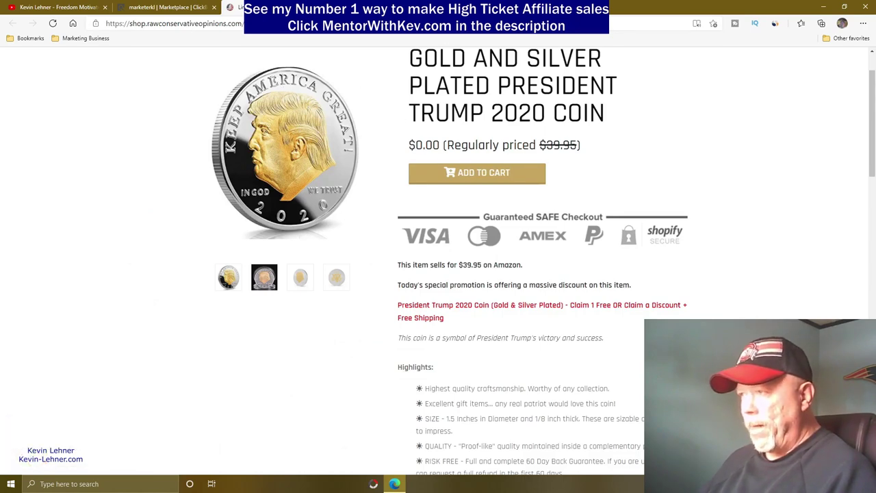
key(ctrl+shift+Tab)
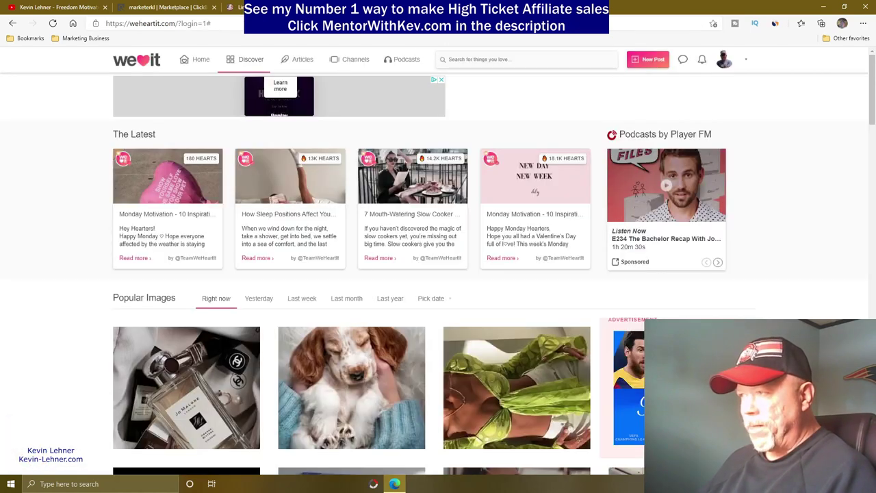
Start a new image post by uploading TrumpCoin.jpg from Downloads and choose the "Quotes & Text" collection
click(653, 61)
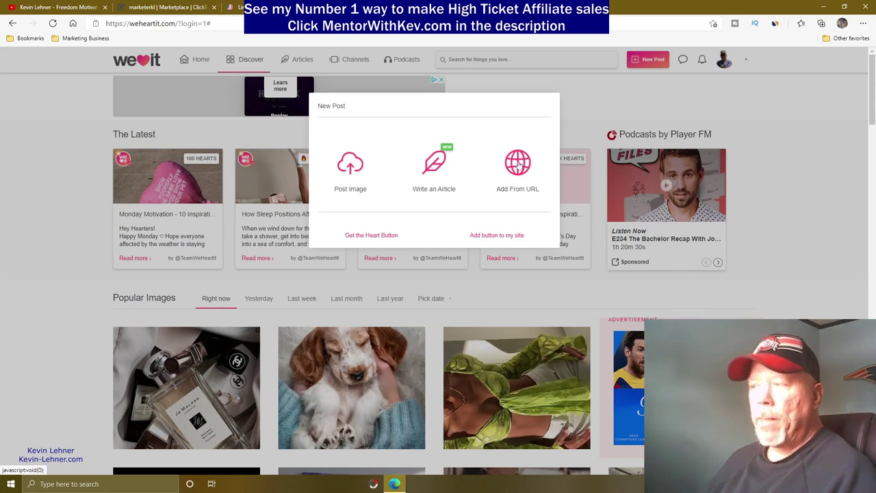
click(349, 165)
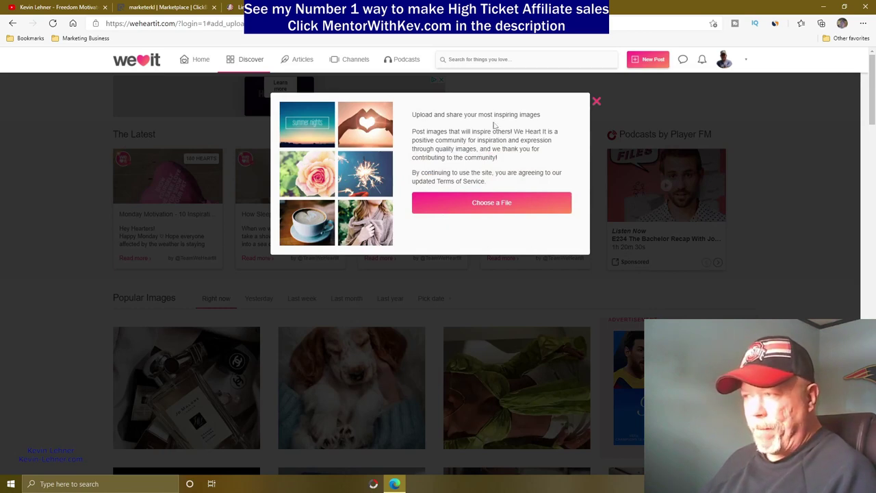
click(484, 204)
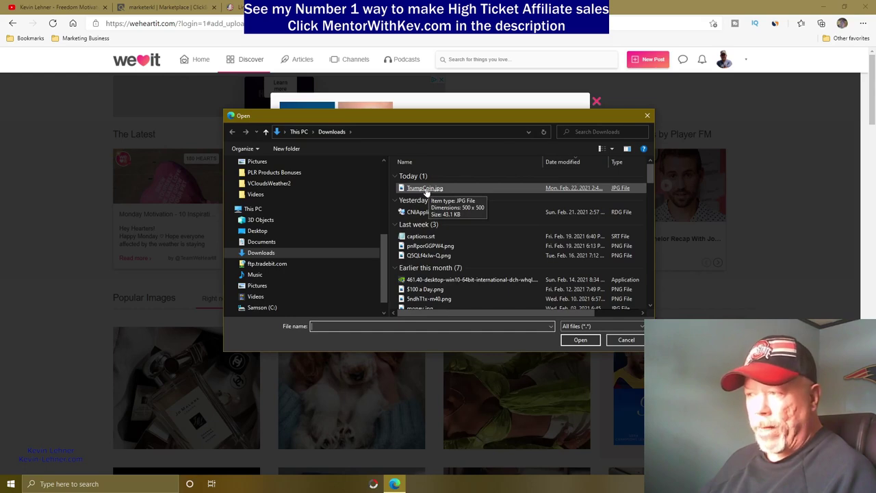
double_click(425, 188)
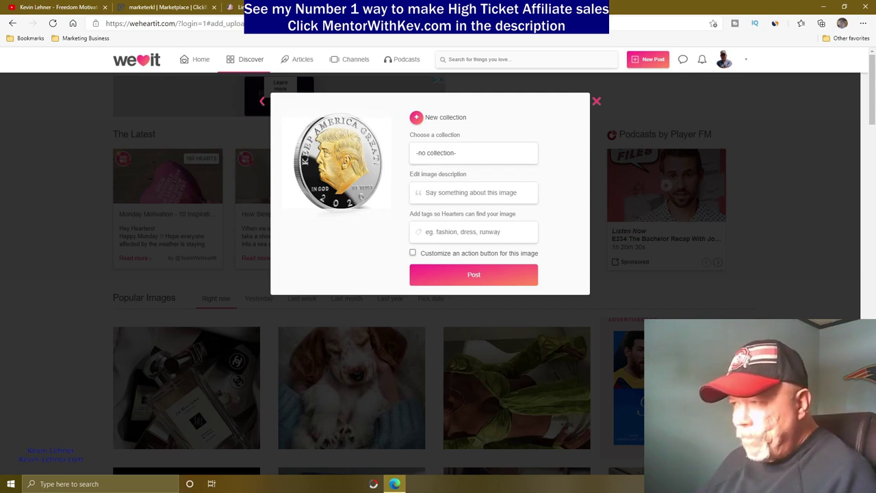
click(438, 154)
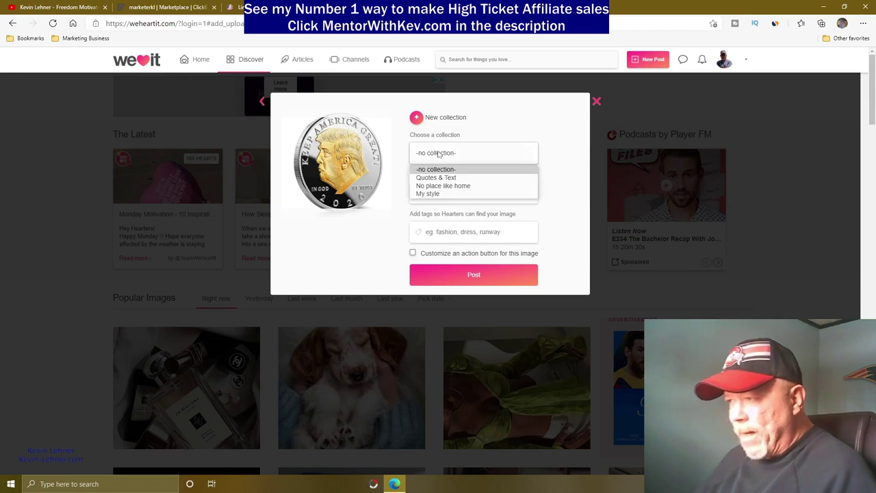
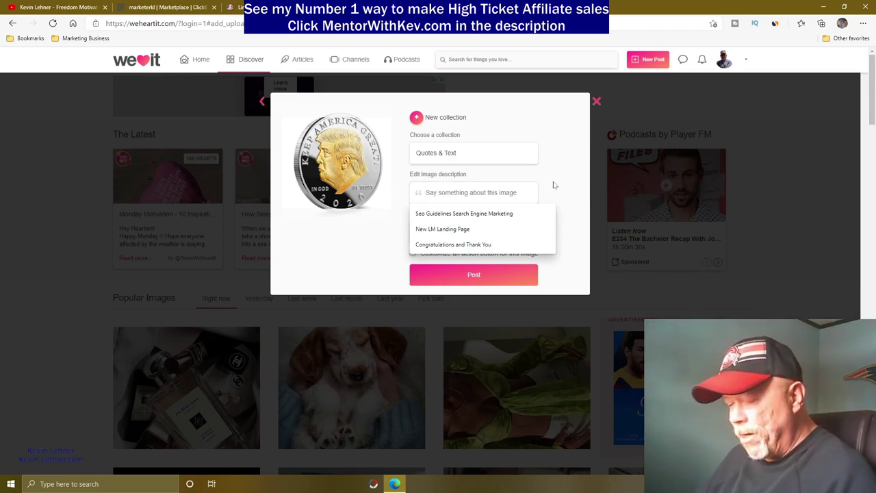
Enter the image description "Get Your FREE Trump Gold and Silver Plated coin today"
text(Get)
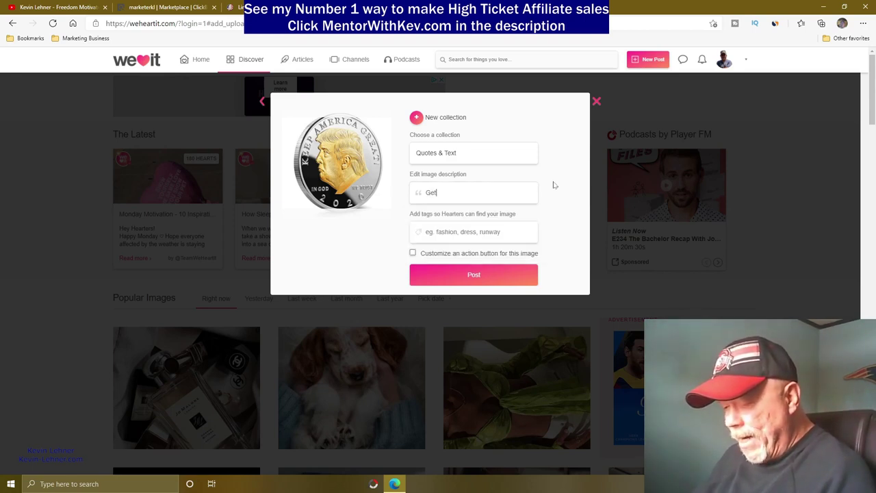
text( Your )
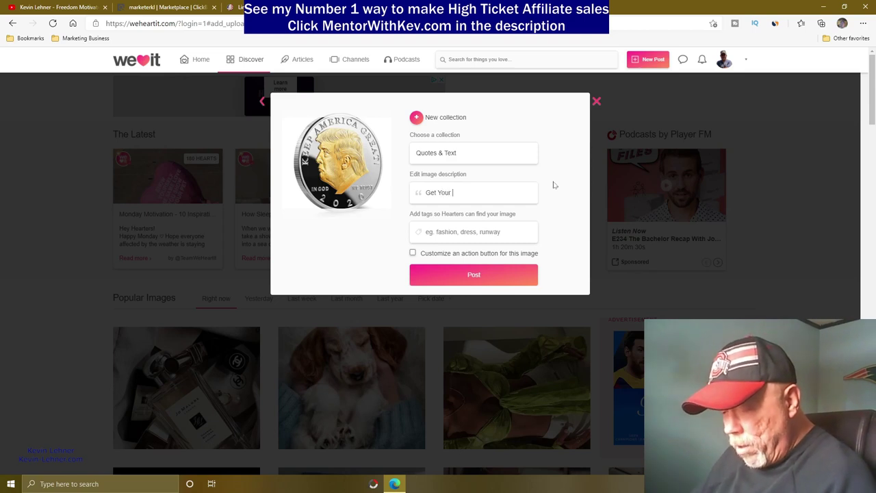
text(FREE)
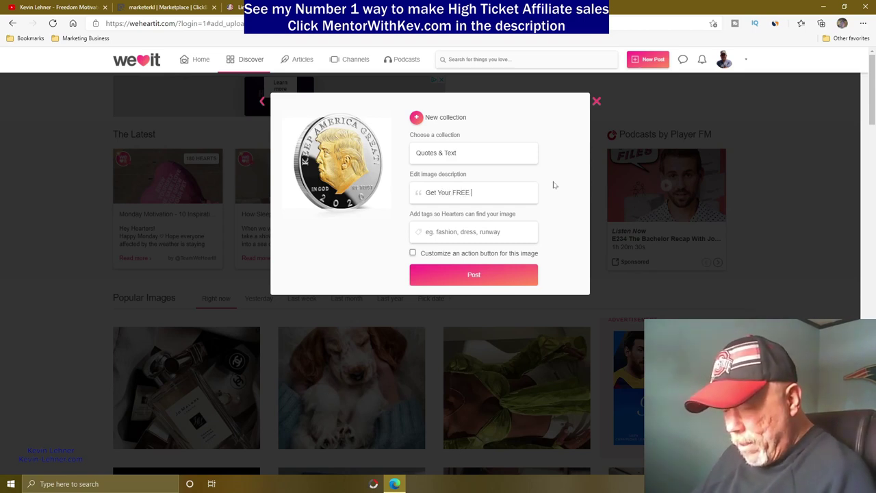
text( Trump Go)
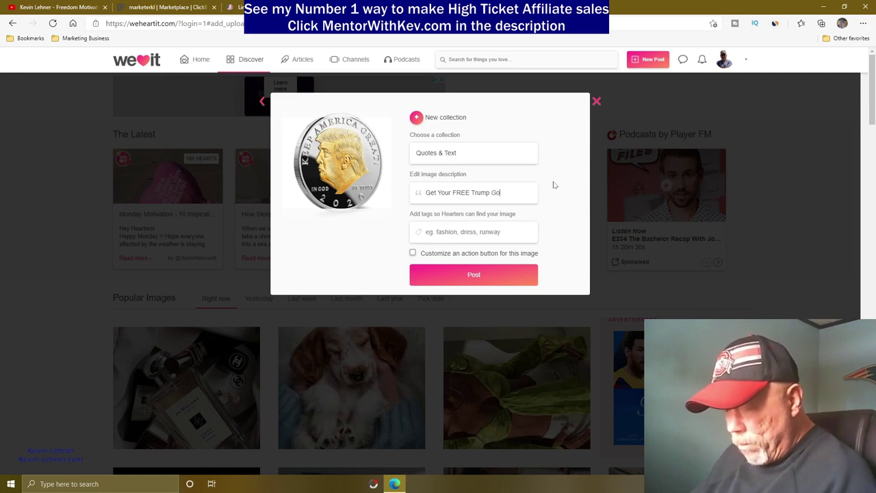
text(ld and S)
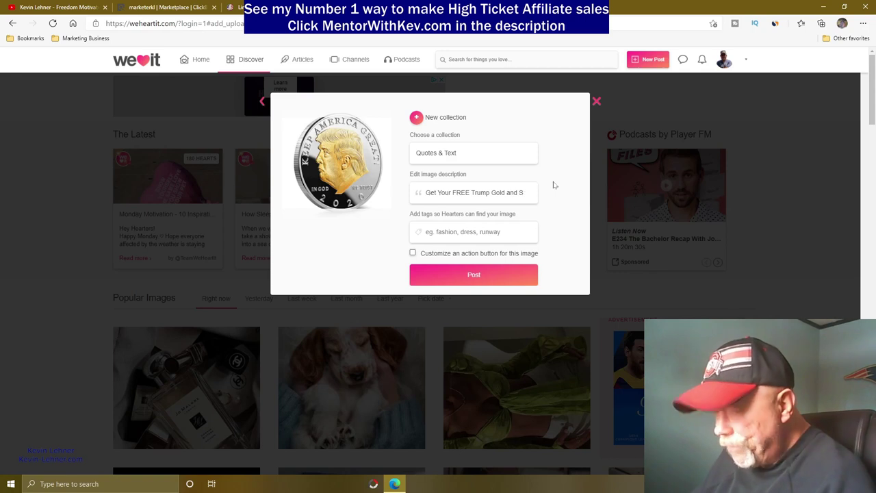
text(ilver)
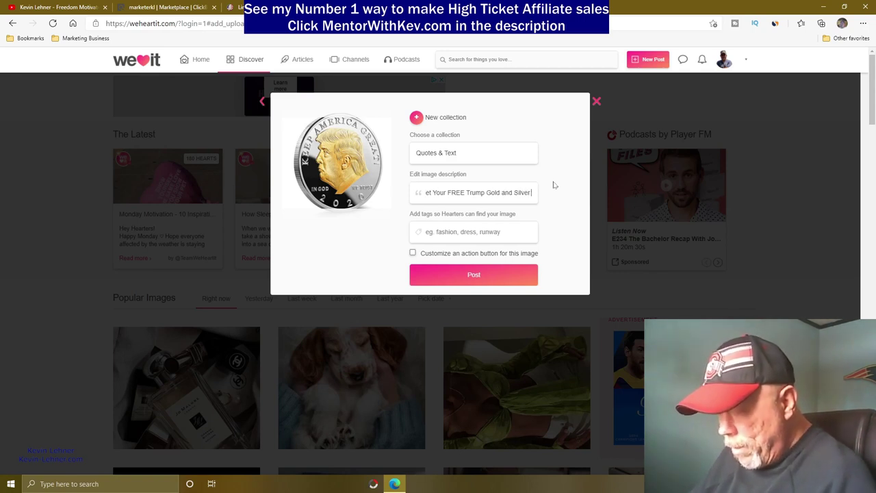
text( Plated)
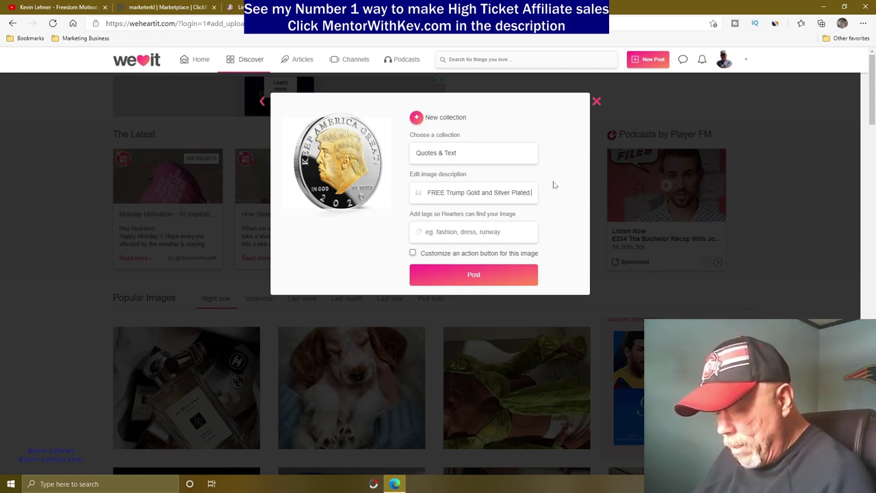
text( coint today)
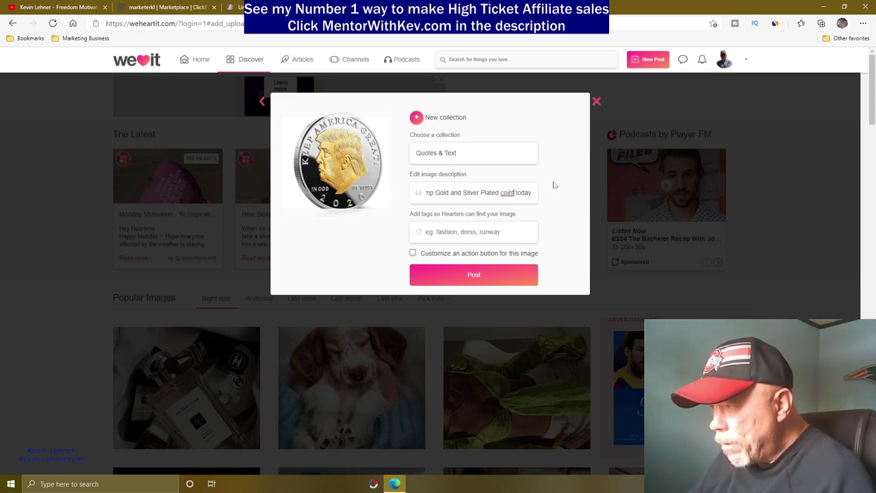
key(BackSpace)
key(End)
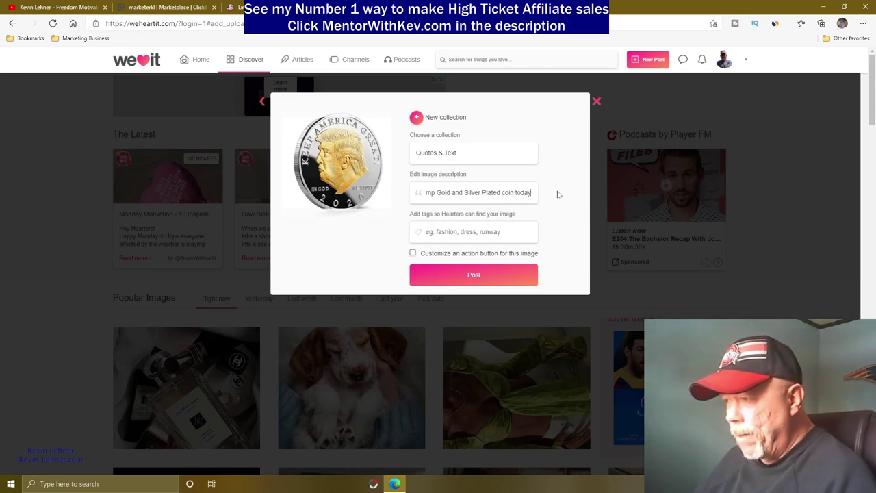
Read through the entered image description from beginning to end to check its wording
key(Home)
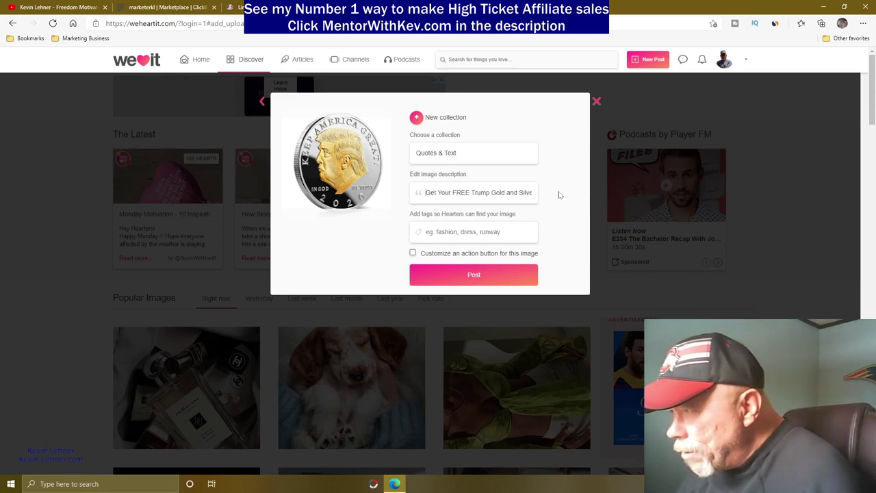
key(Right)
key(Right)
key(Right)
key(Right)
key(Right)
key(Right)
key(Right)
key(Right)
key(Right)
key(Right)
key(Right)
key(Right)
key(Right)
key(Right)
key(Right)
key(Right)
key(Right)
key(Right)
key(Right)
key(Right)
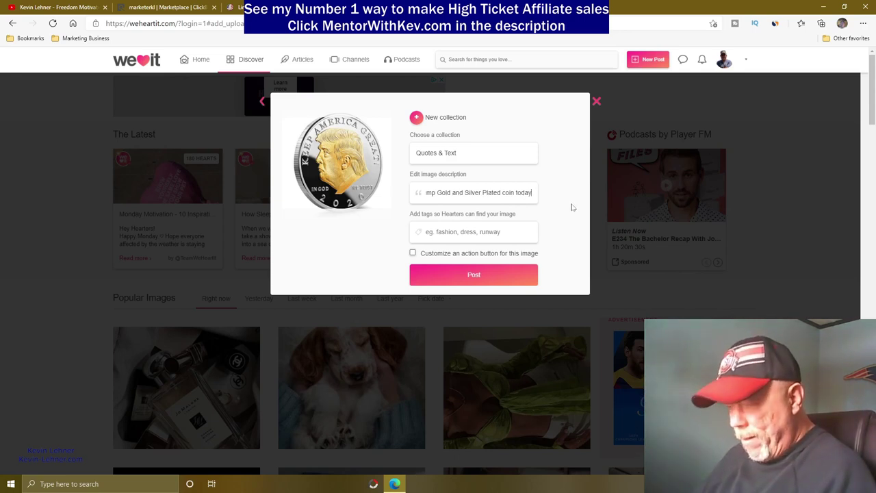
Add the comma-separated image tags "trump, president trump, us, trump coin, gold coins,"
key(Tab)
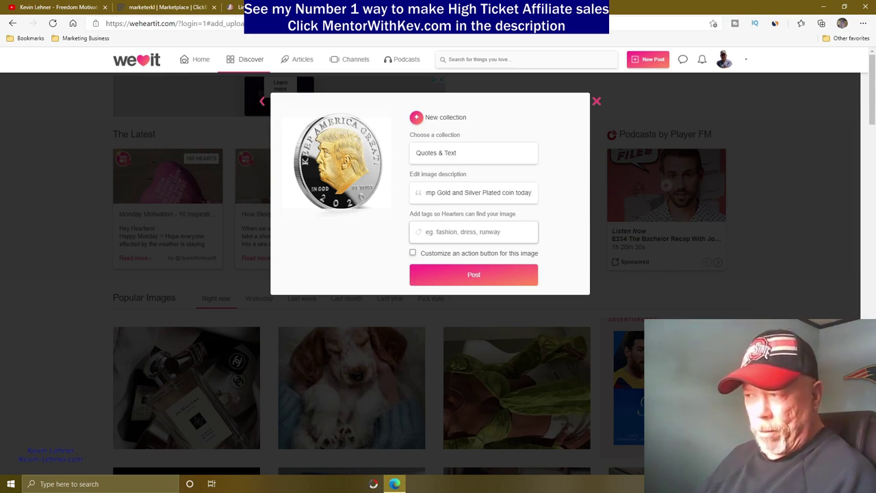
click(426, 232)
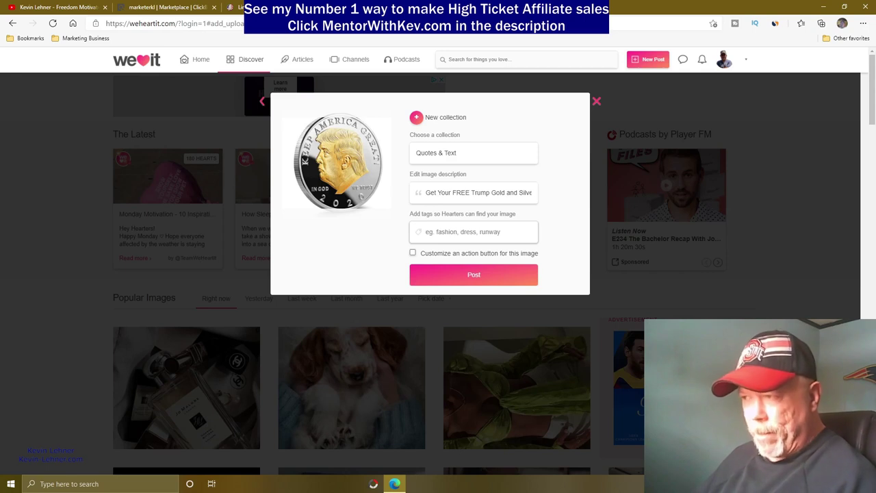
text(trump)
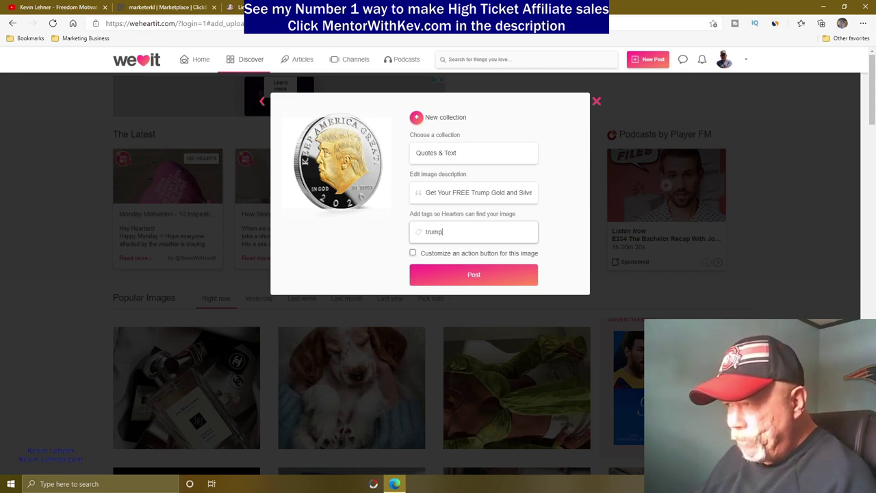
text(,)
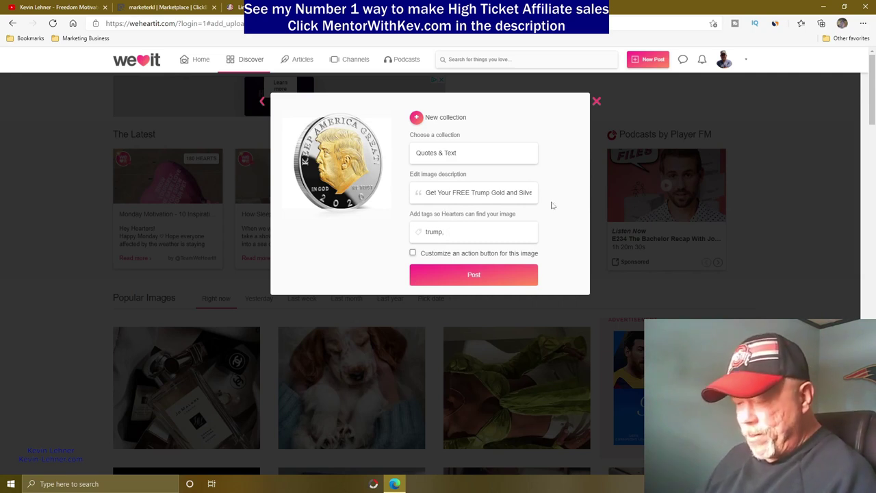
text(president trump,)
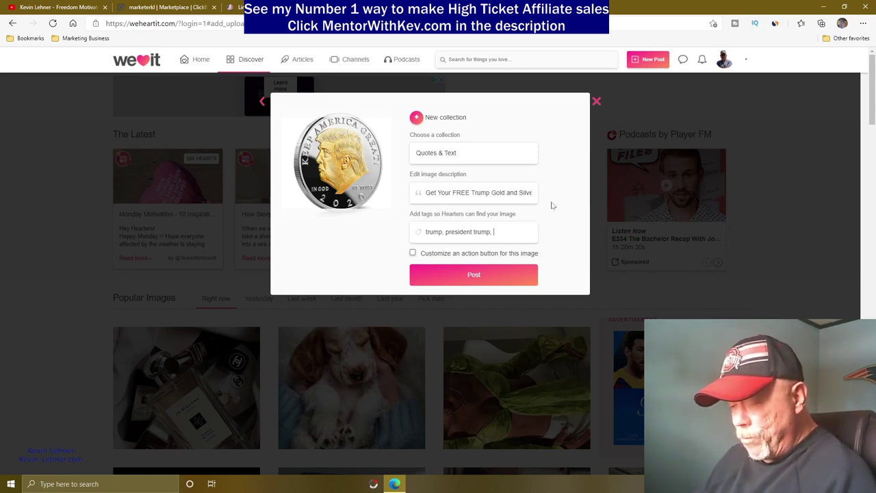
text(us)
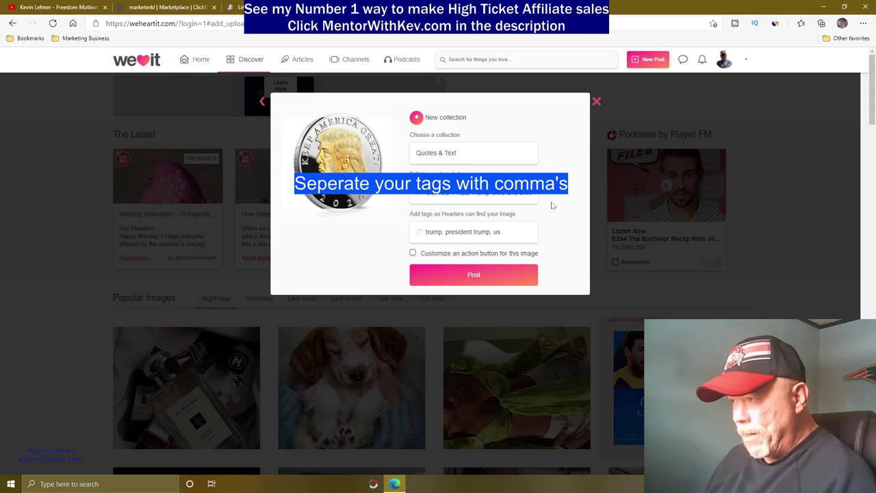
text(,)
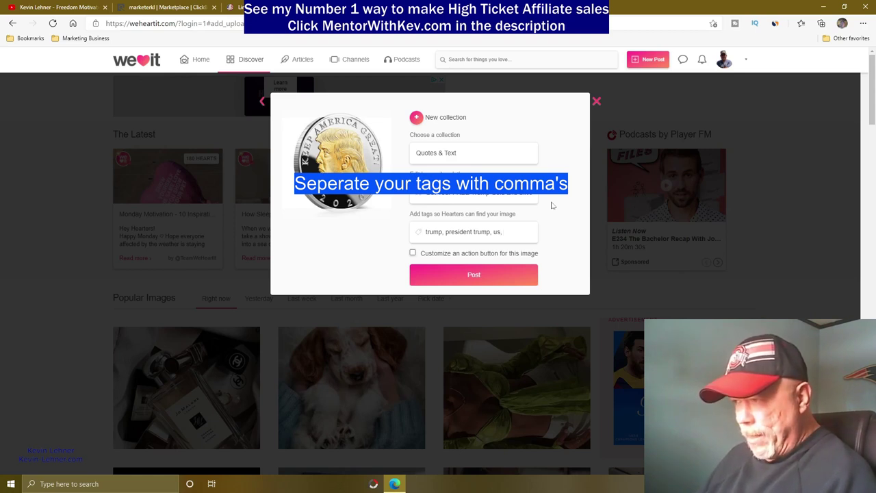
text( trump coin, )
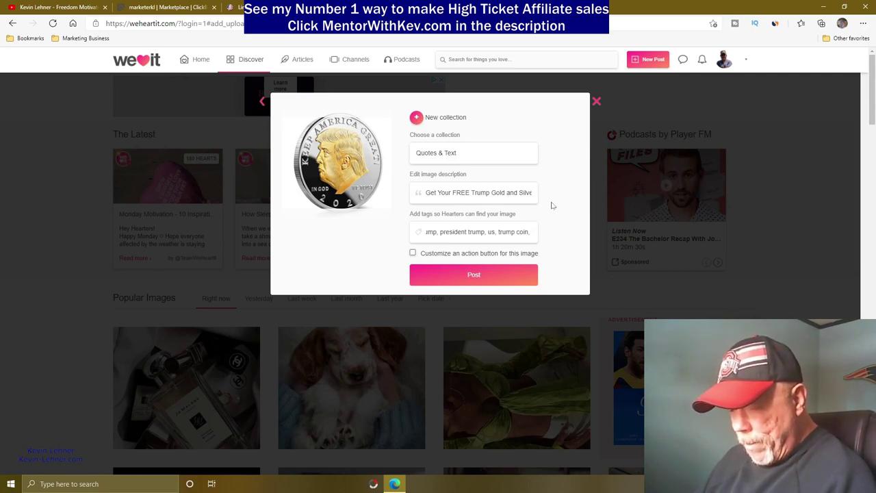
text(gold)
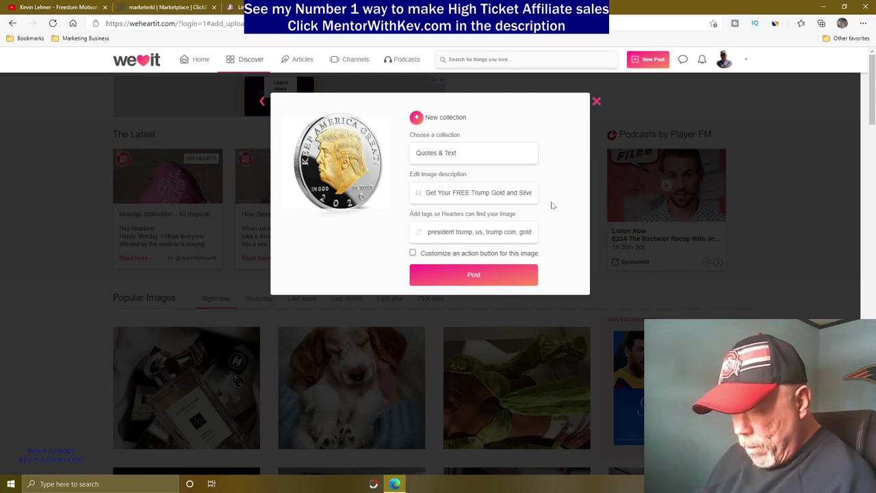
text( coins)
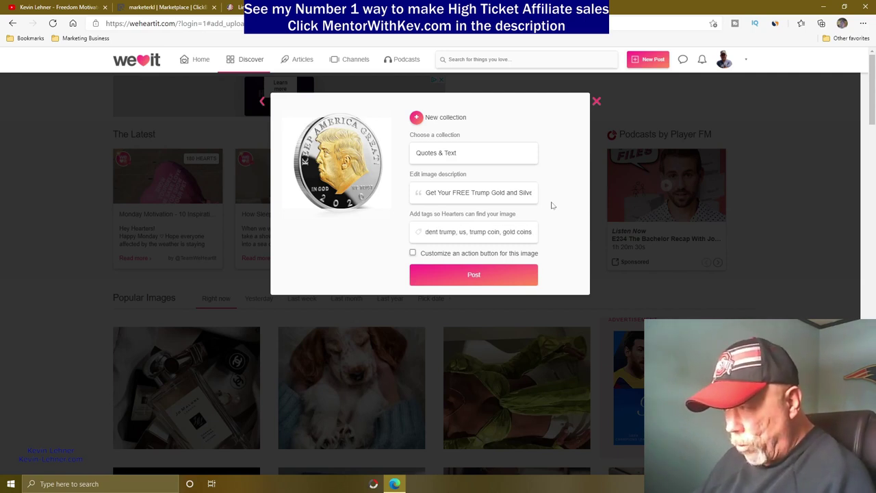
text(,)
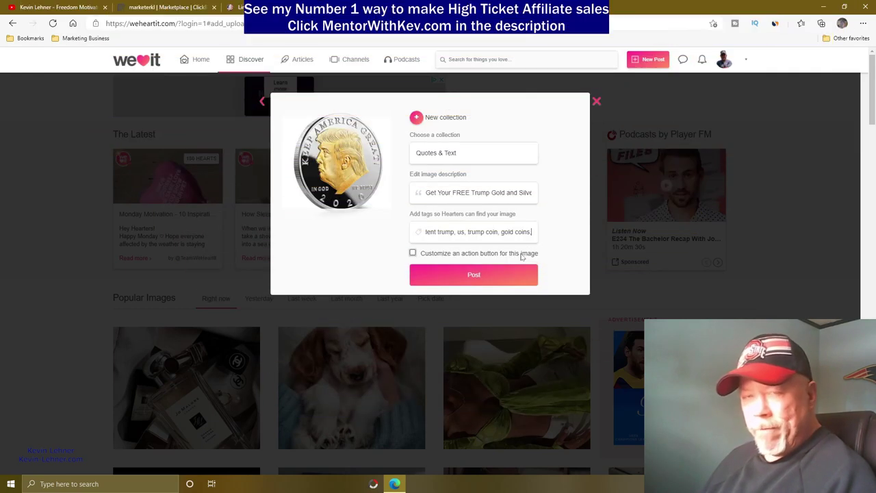
Enable a custom action button for the image and set its label to "Shop Now"
click(413, 253)
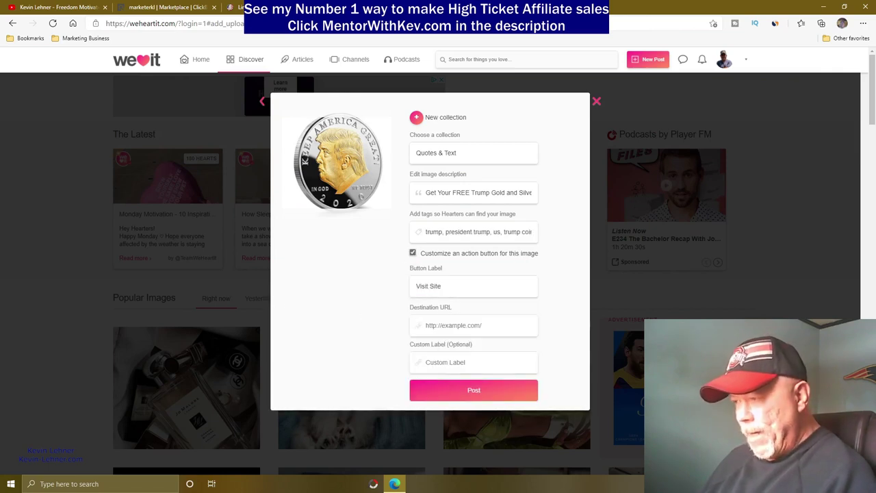
click(442, 286)
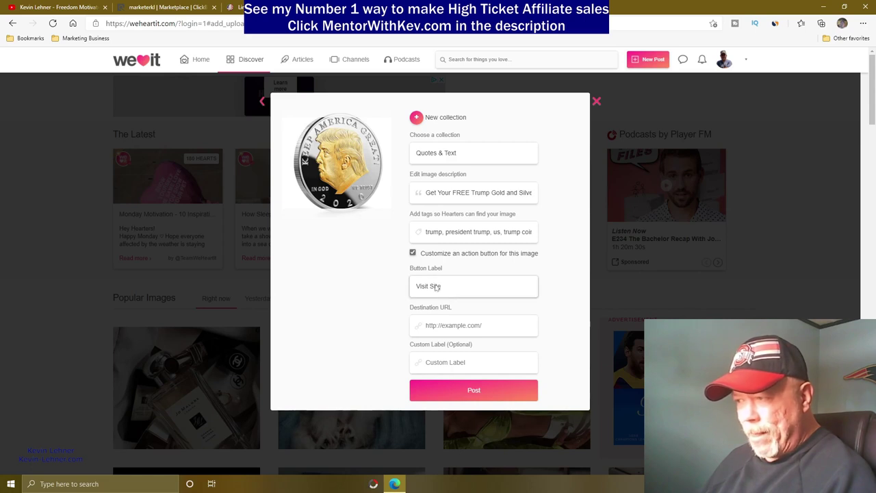
click(439, 288)
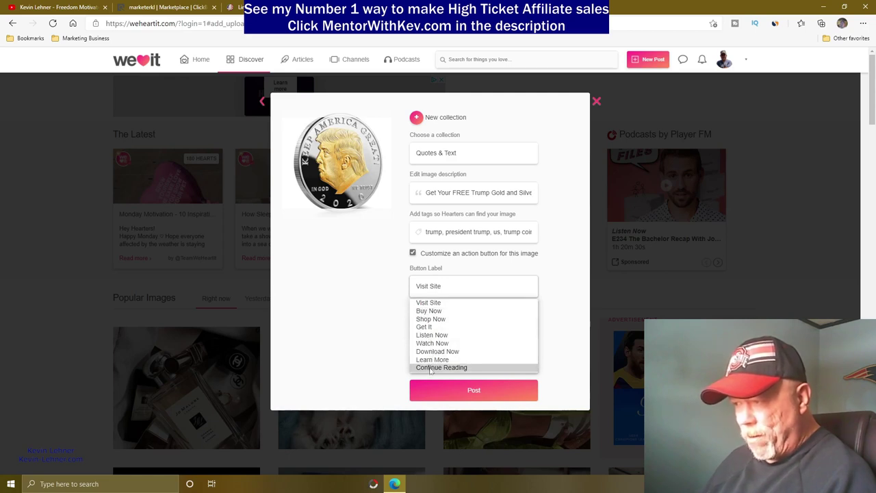
click(428, 320)
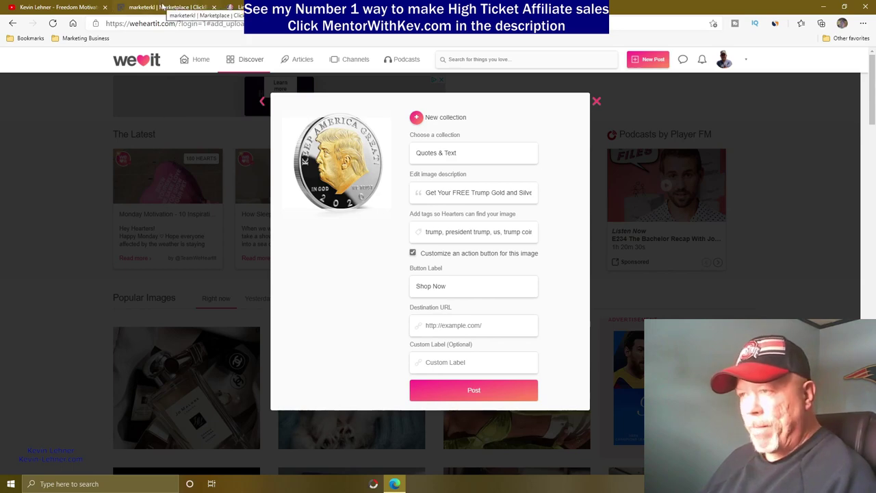
Switch to the ClickBank marketplace, start a HopLink for the Trump 2020 Gold Plated Coin offer, and fill in the account nickname
click(163, 6)
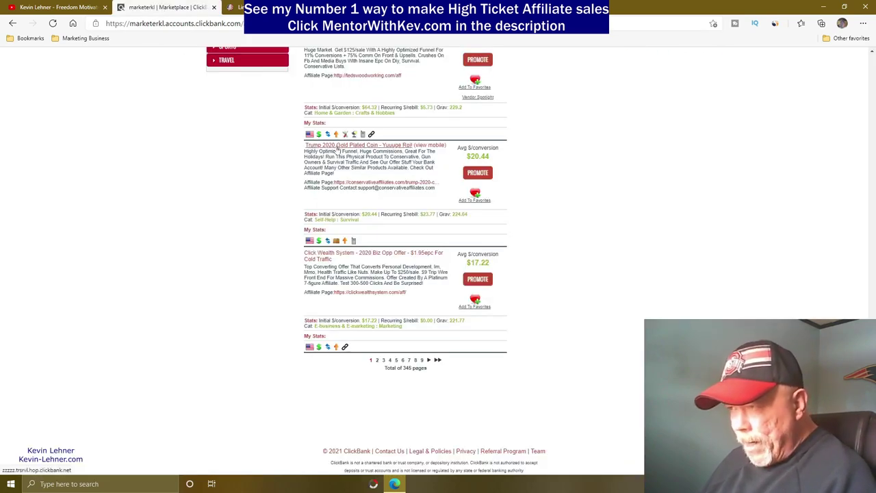
click(478, 173)
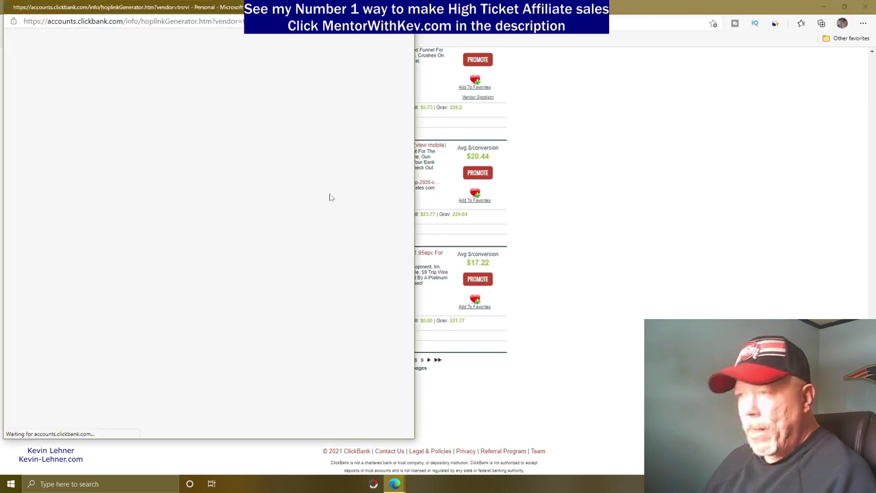
click(123, 94)
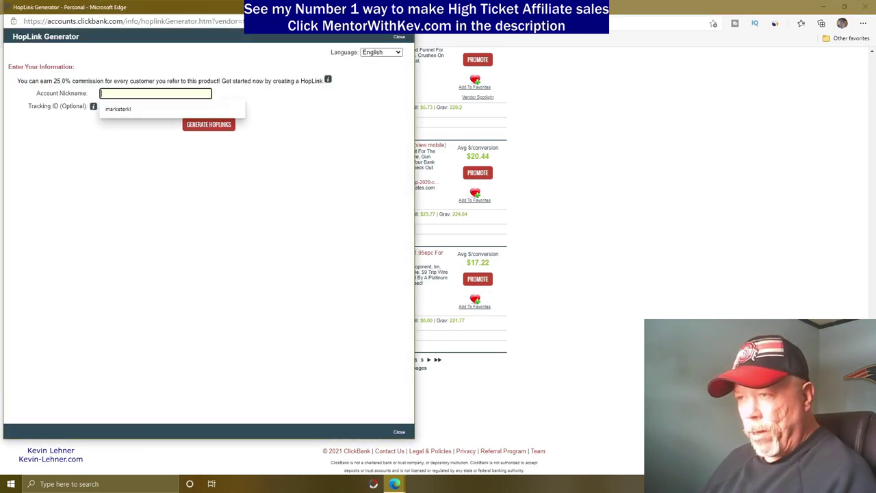
click(119, 110)
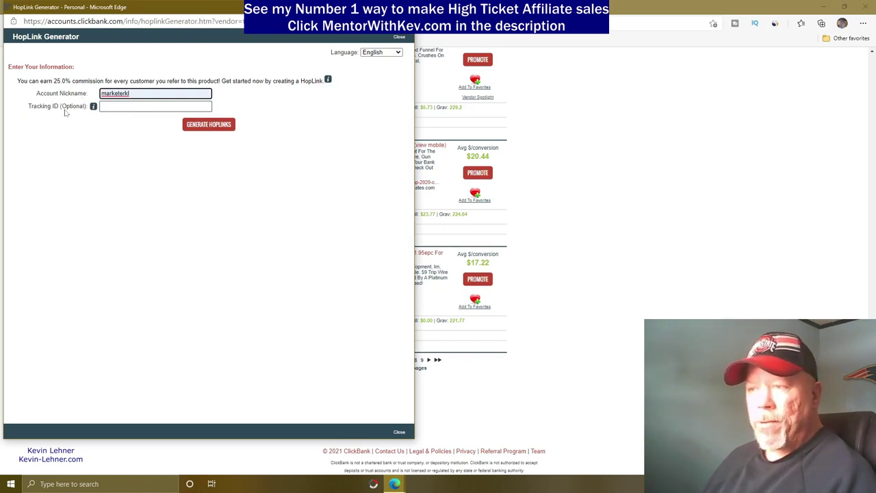
Set the tracking ID to Weheartit, generate the encrypted HopLink and copy it, closing the generator
click(137, 106)
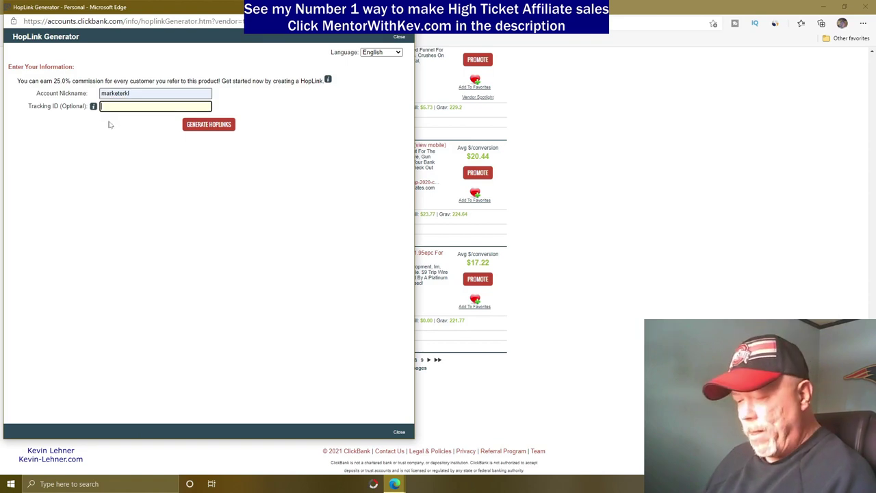
text(Weheartl)
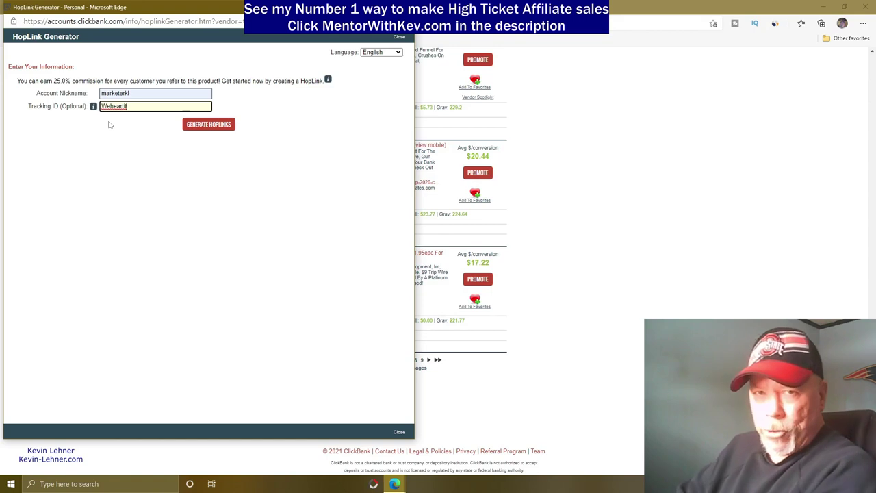
click(206, 127)
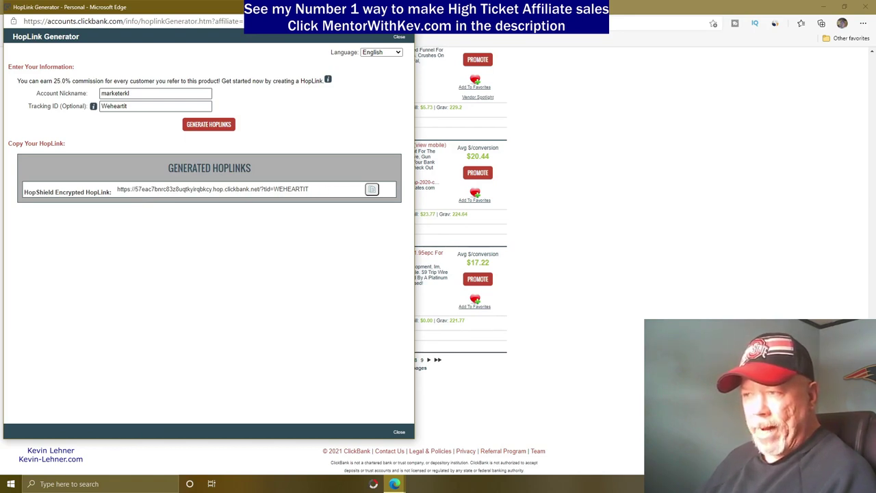
click(371, 189)
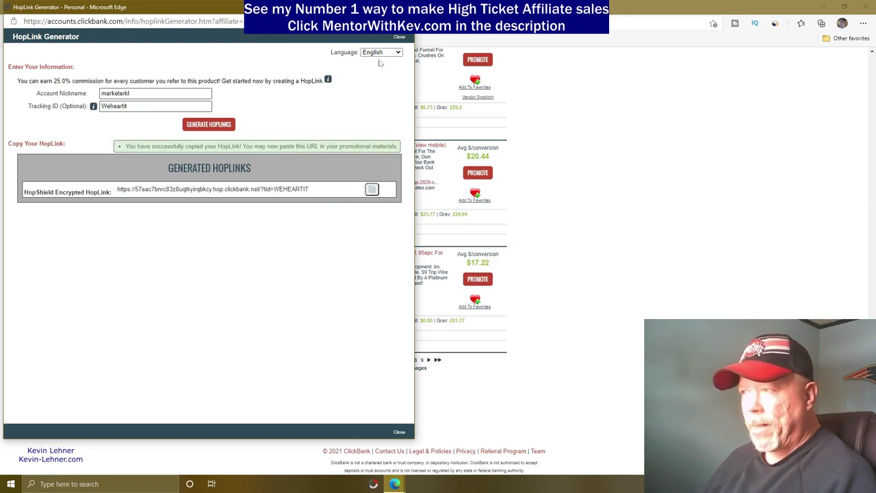
key(ctrl+w)
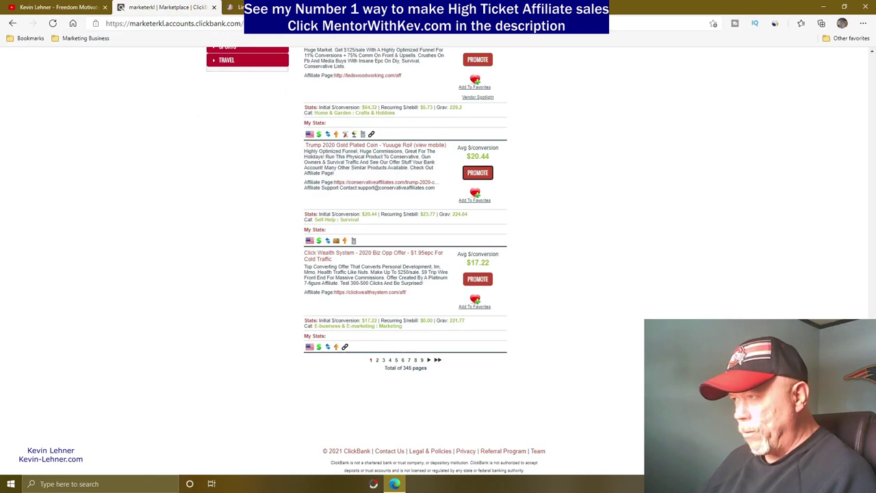
Open bitly.com in a new browser tab and shorten the copied ClickBank HopLink
key(ctrl+t)
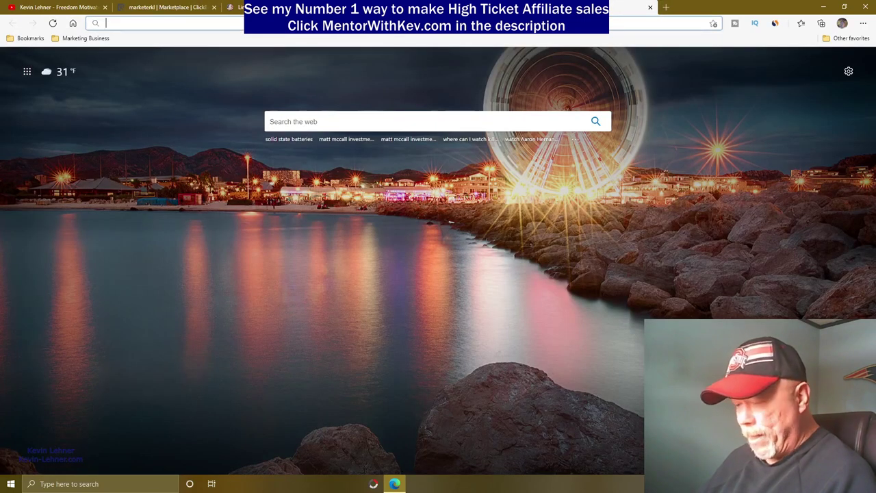
text(bitly.co)
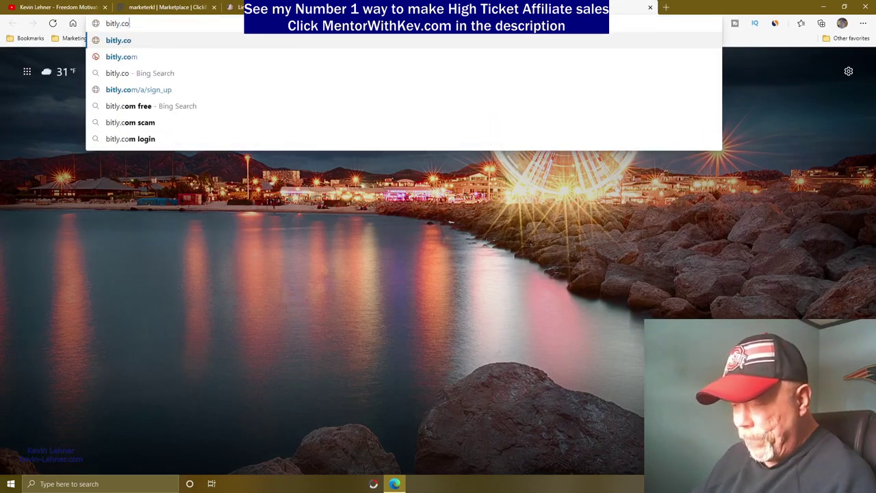
text(m)
key(Return)
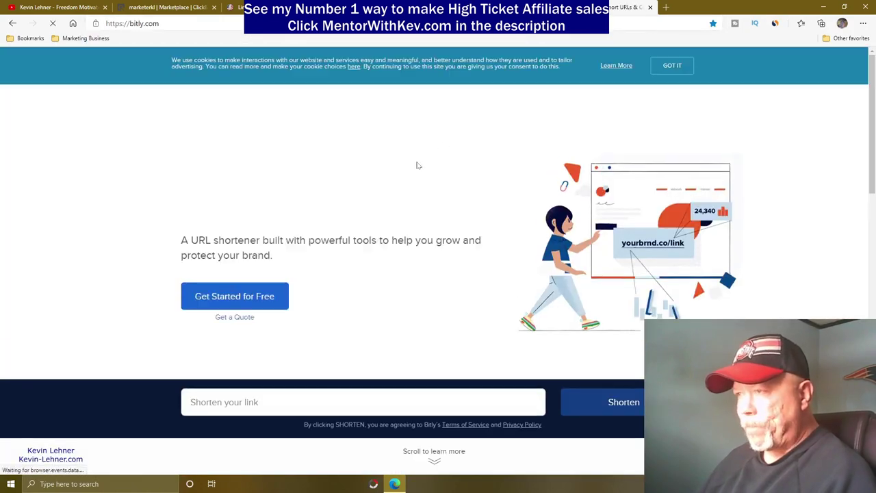
scroll(404, 270, down, 3)
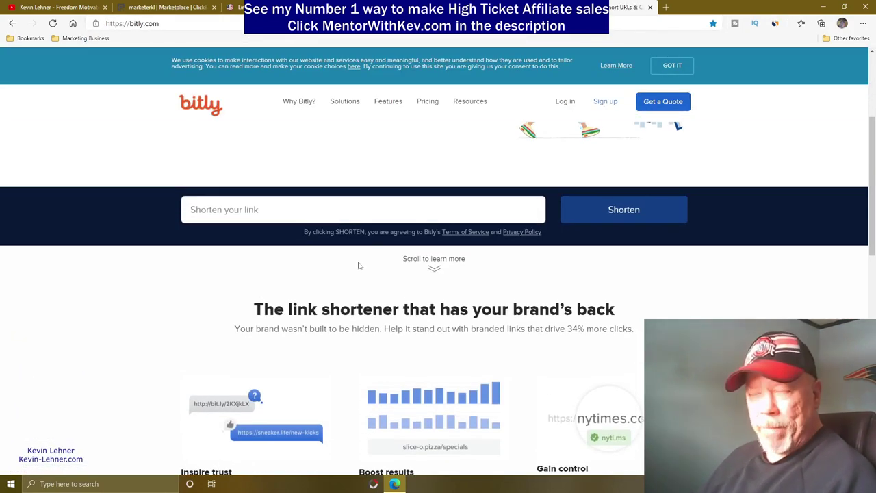
click(288, 210)
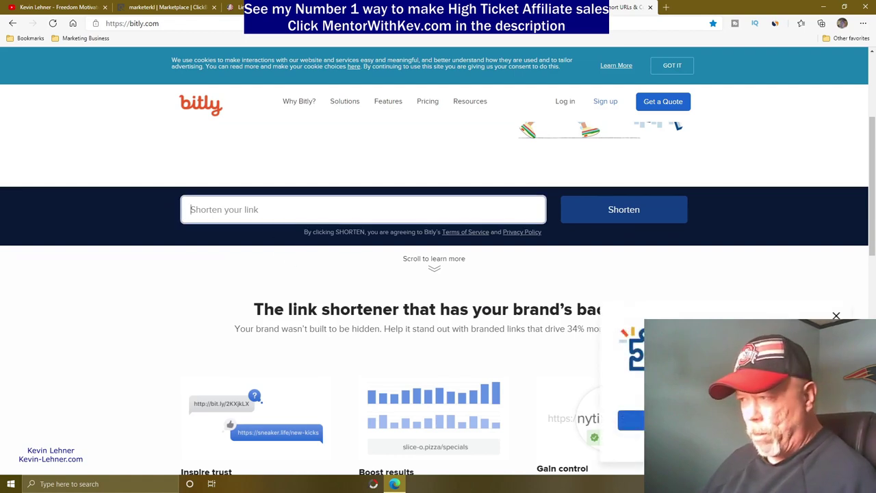
key(ctrl+v)
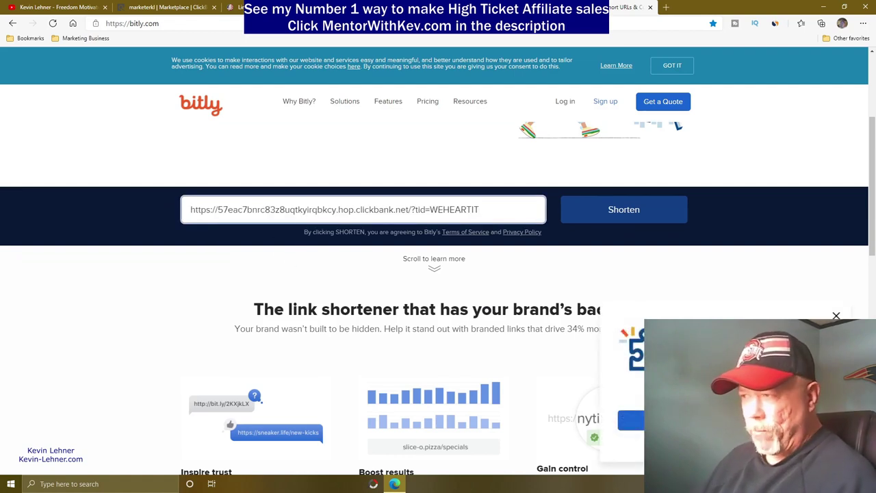
click(619, 205)
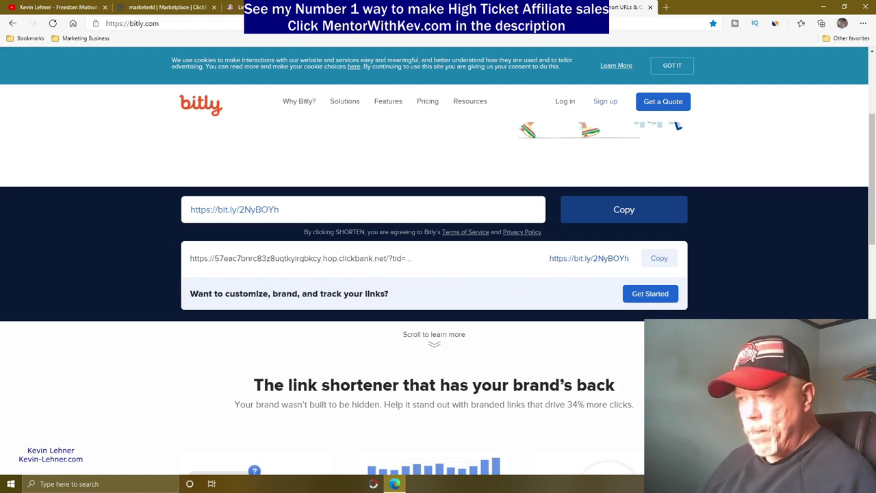
Copy the shortened Bitly link to the clipboard
drag(281, 209, 185, 210)
right_click(217, 209)
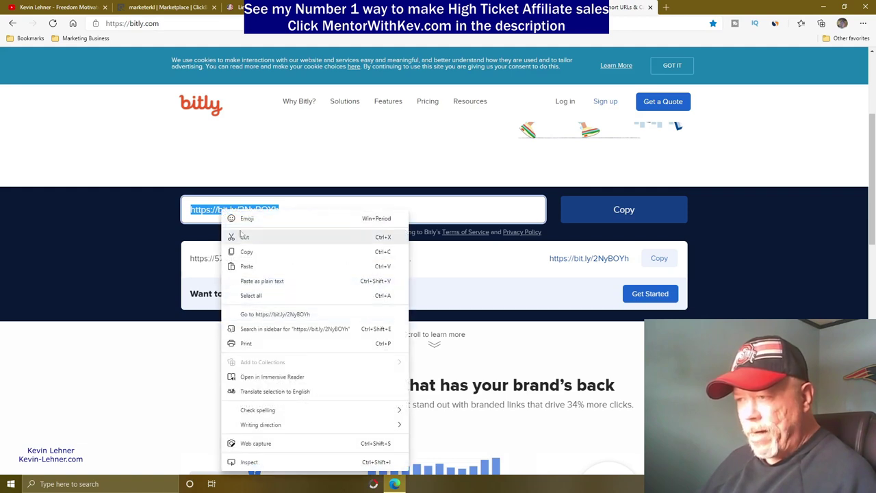
click(248, 253)
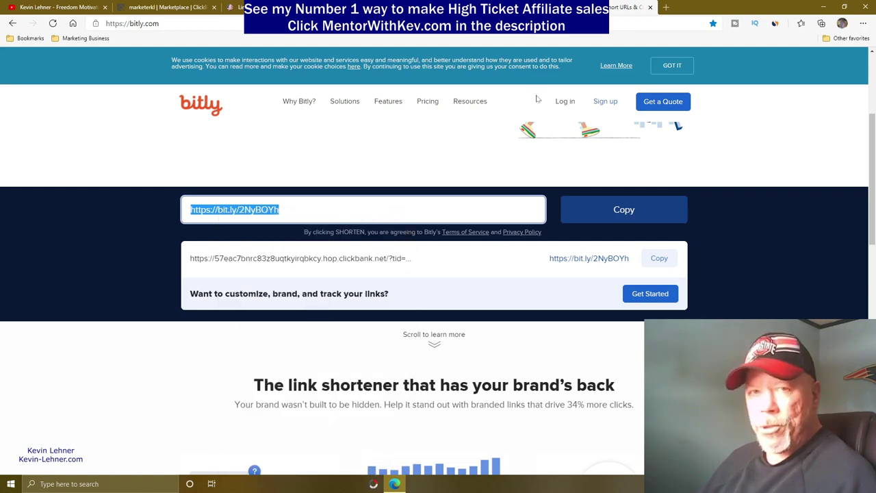
Open the copied short link in a new browser tab to check its landing page, and close that tab
click(667, 9)
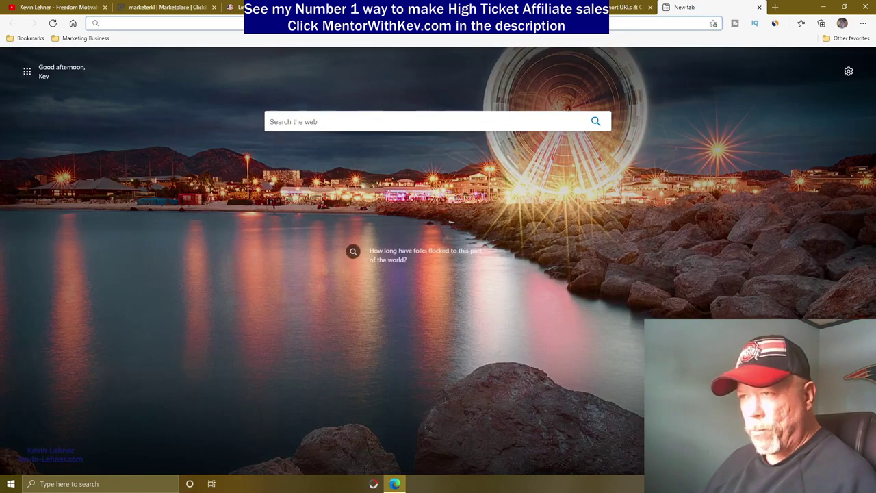
right_click(130, 24)
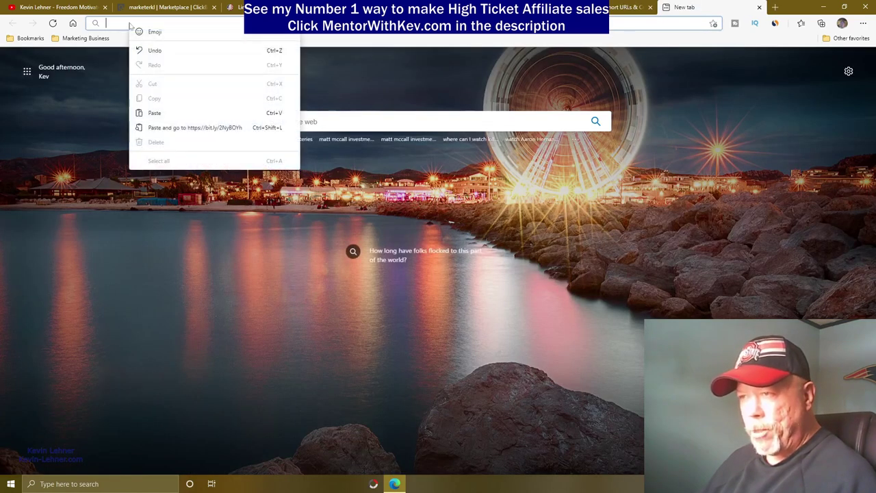
click(180, 127)
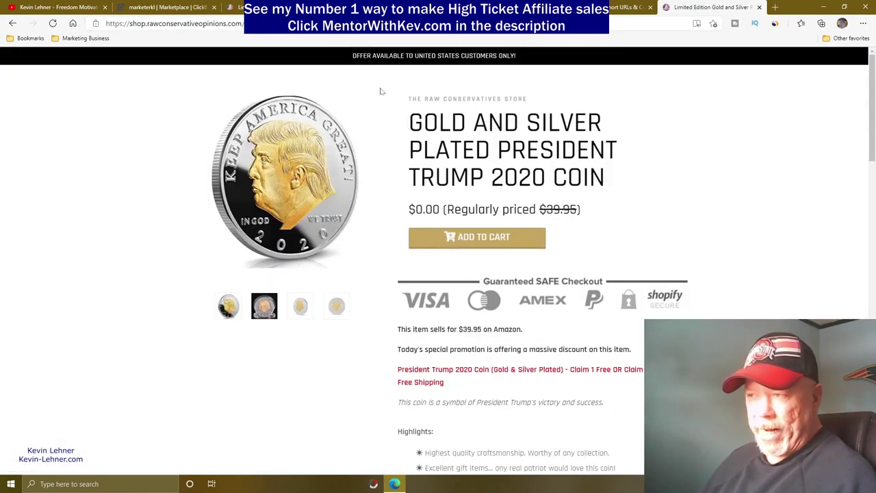
click(759, 6)
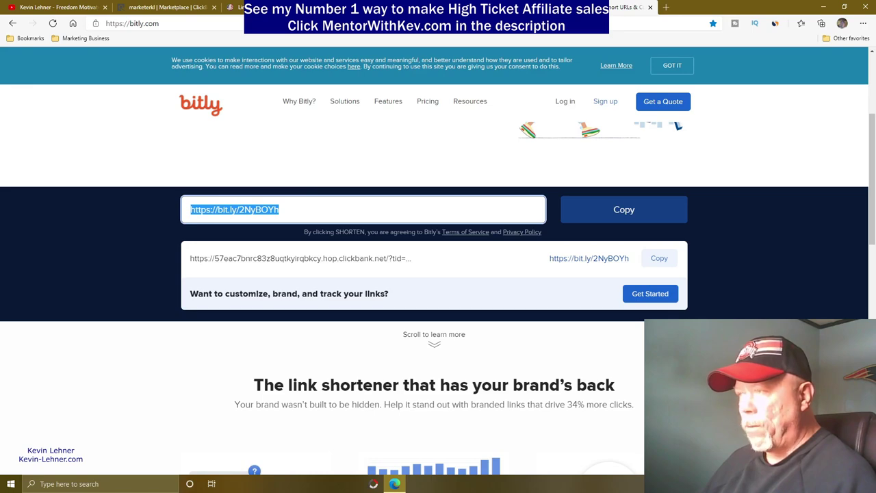
click(493, 7)
click(474, 325)
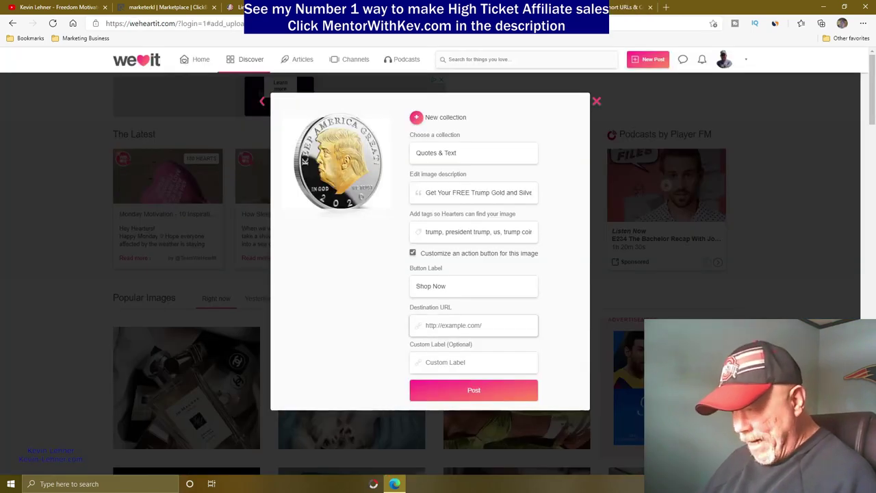
key(ctrl+v)
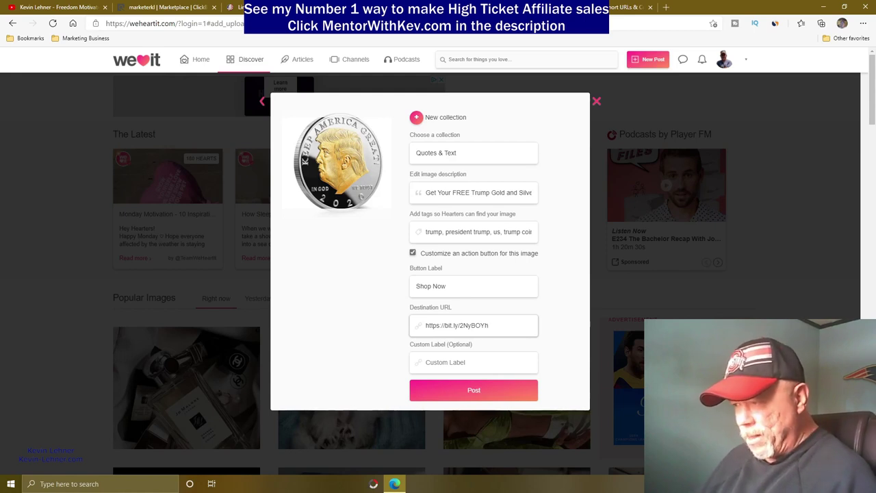
Set the optional custom label to "See it here" and publish the coin image post
click(426, 354)
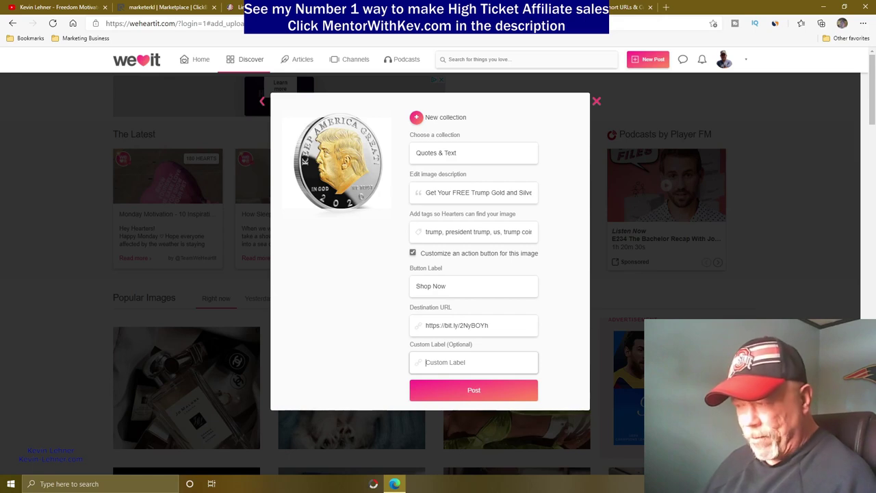
text(See it here)
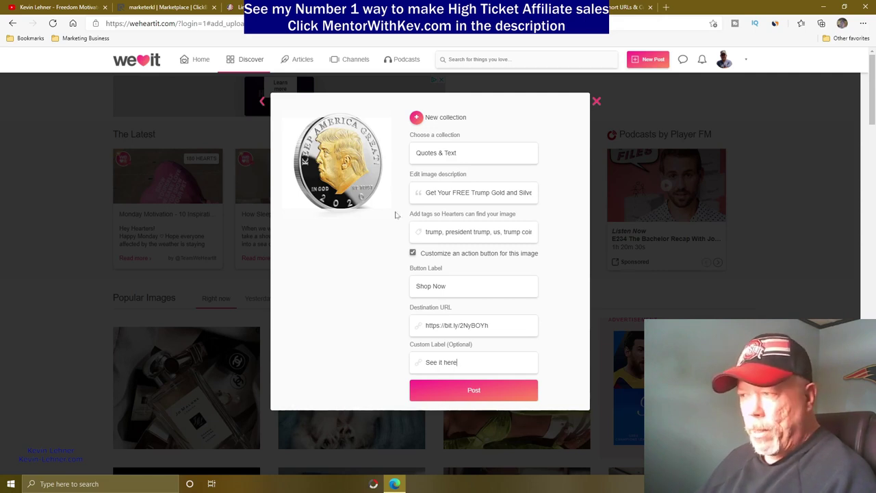
click(474, 390)
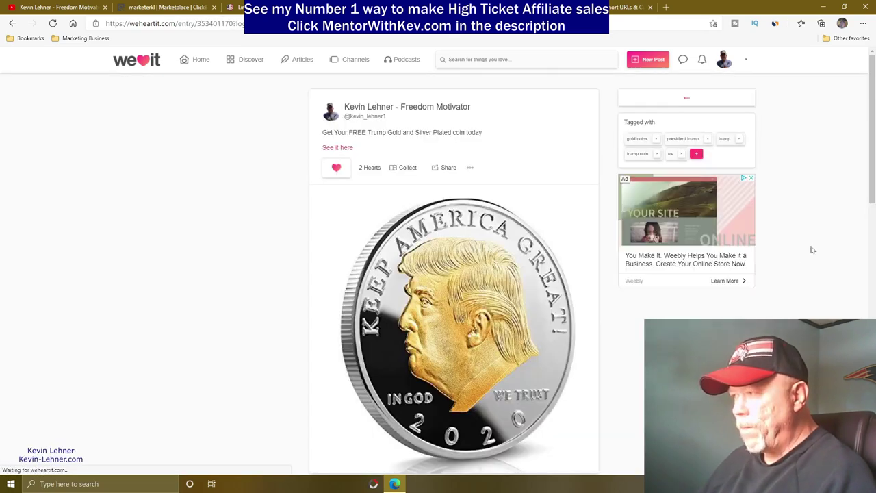
Review the published coin post and follow its link to check the offer page it leads to
scroll(810, 265, down, 3)
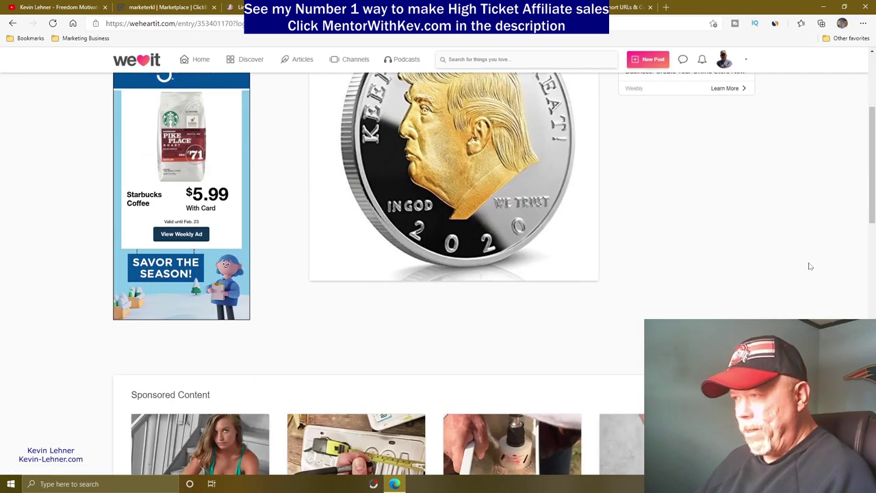
scroll(808, 264, up, 2)
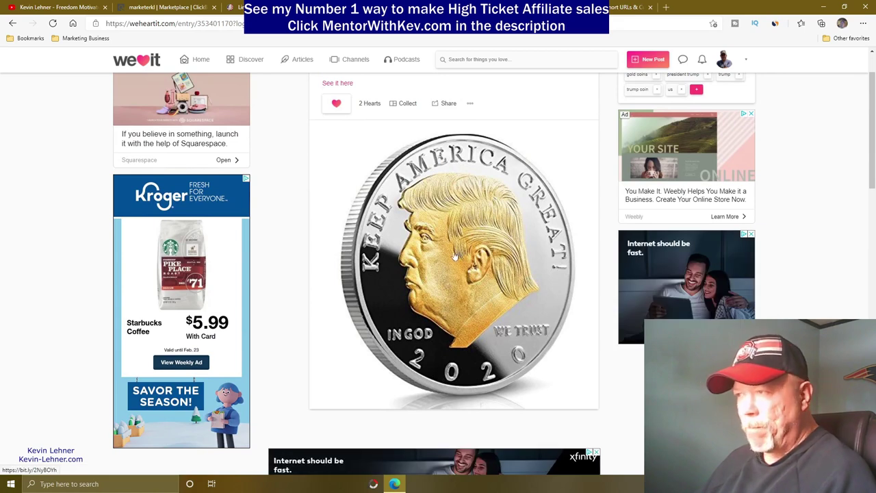
scroll(444, 245, up, 1)
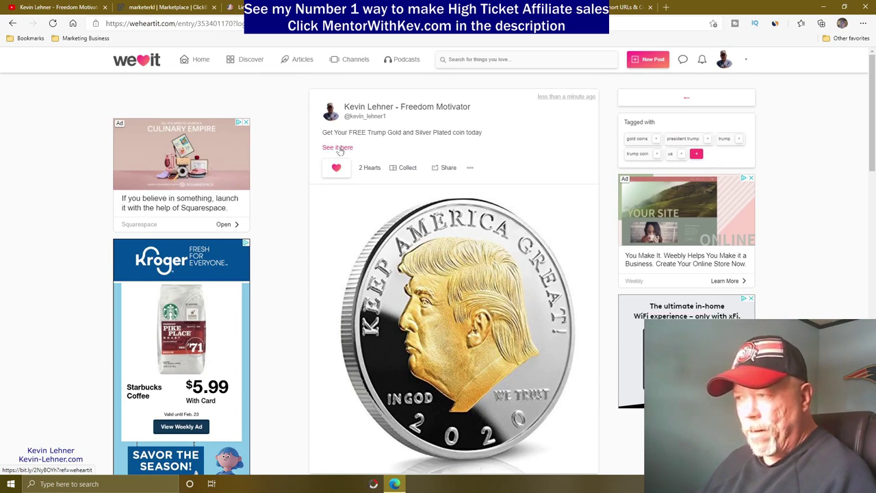
click(477, 322)
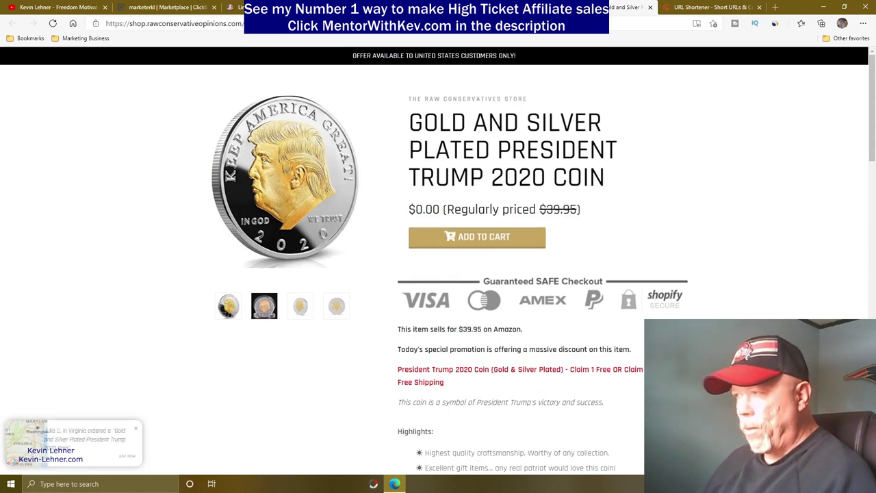
Revisit the coin offer's ClickBank marketplace listing, and close the offer page opened from the post
click(170, 9)
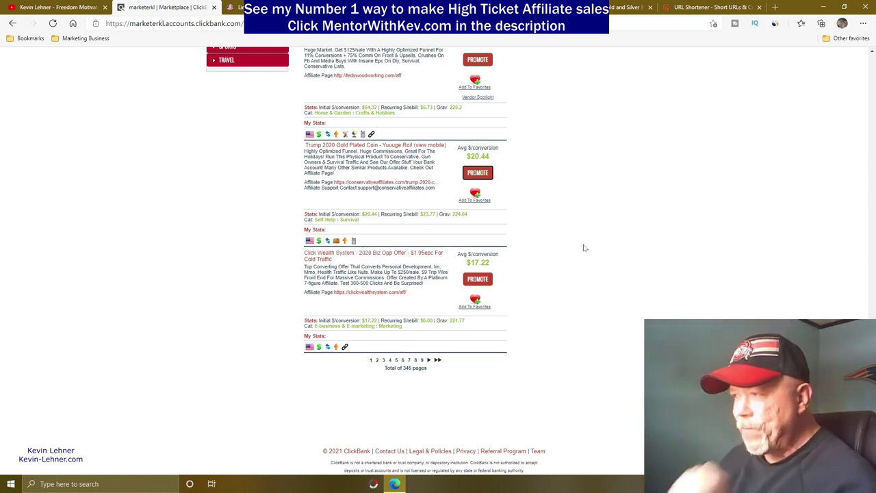
click(595, 7)
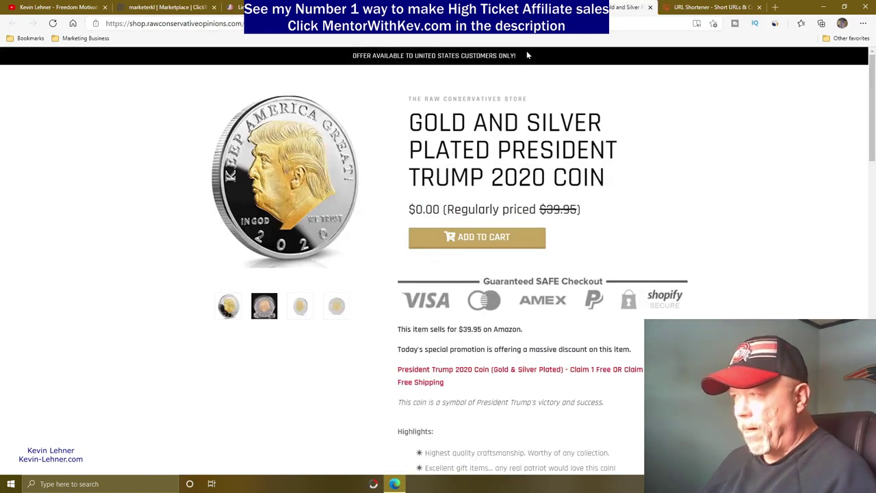
click(651, 7)
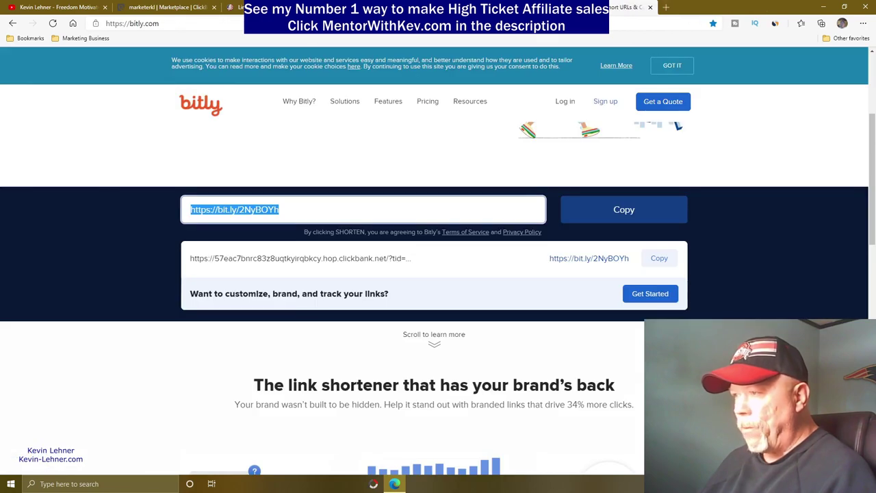
Switch back to the published coin post on We Heart It and look over its image, caption and link
key(ctrl+Tab)
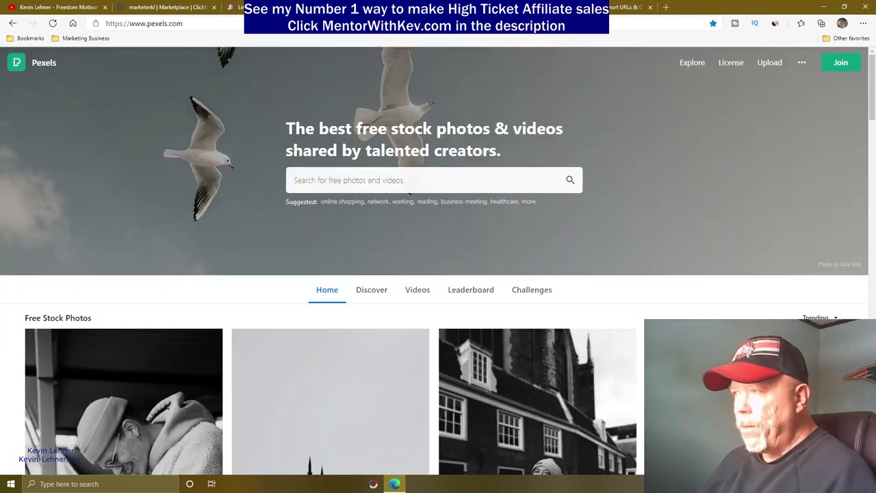
key(ctrl+Tab)
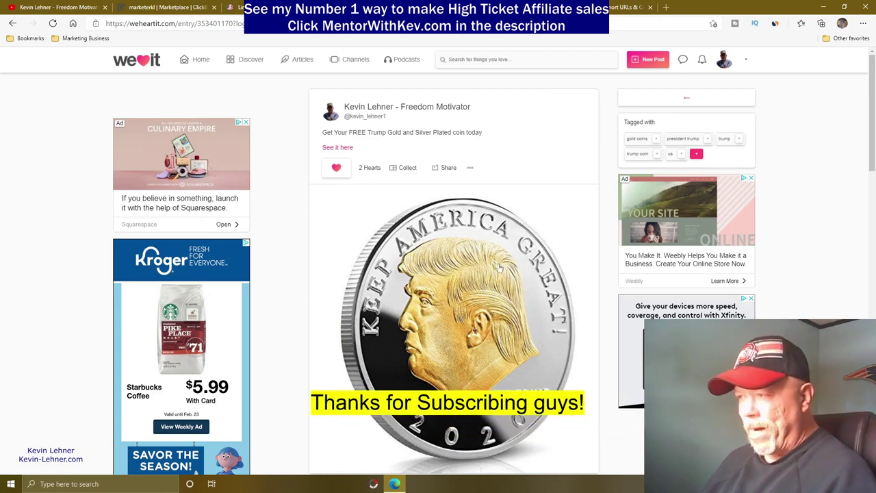
scroll(500, 267, down, 3)
scroll(500, 267, up, 1)
scroll(499, 267, up, 1)
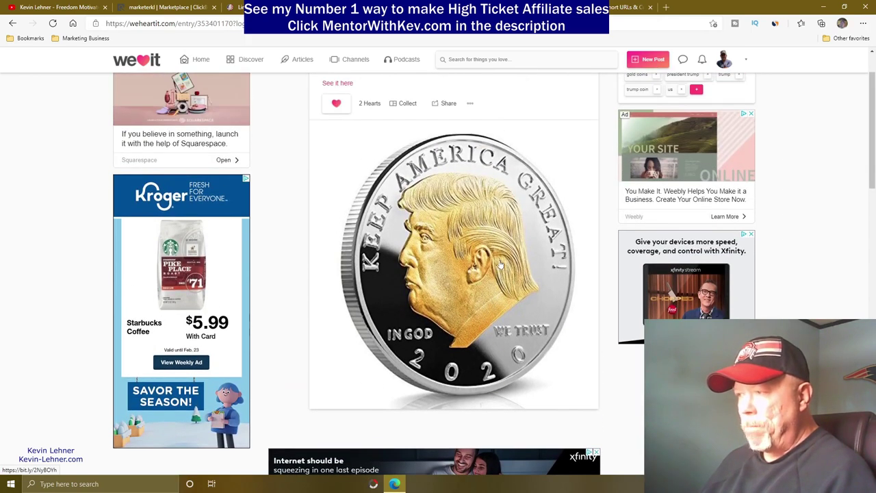
scroll(501, 278, up, 2)
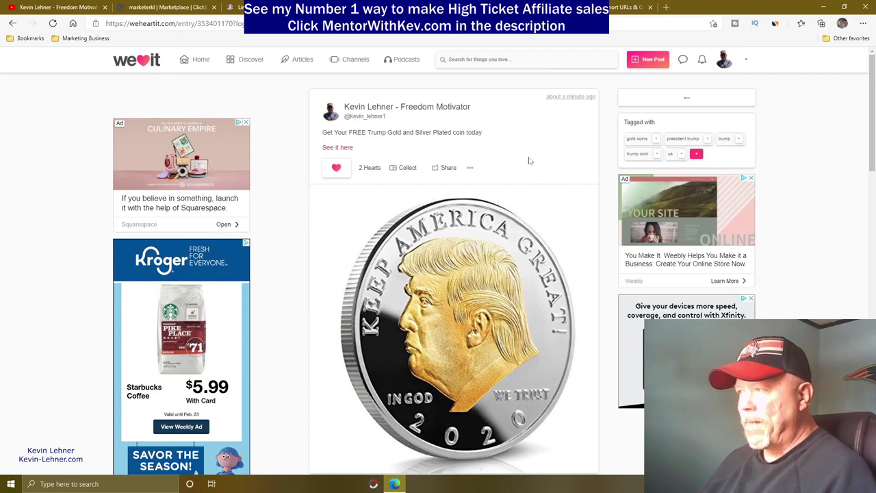
View the content types offered for a new We Heart It post, and return to the coin post without choosing one
click(646, 61)
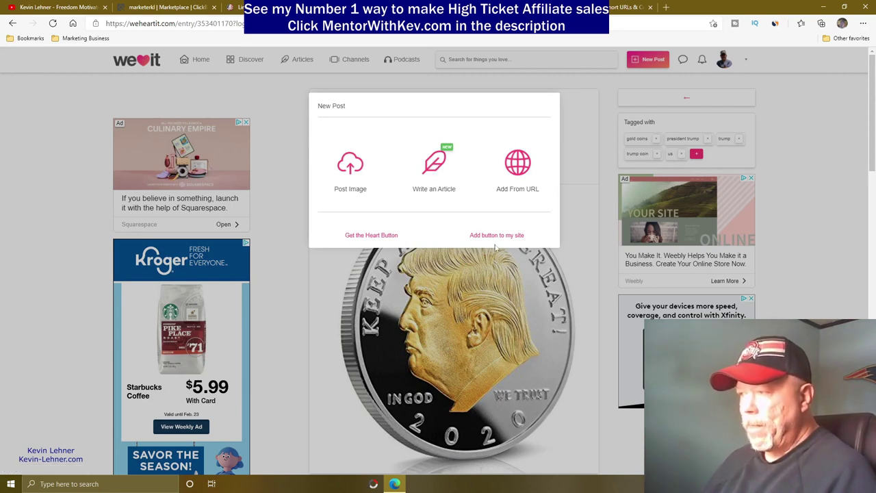
click(820, 145)
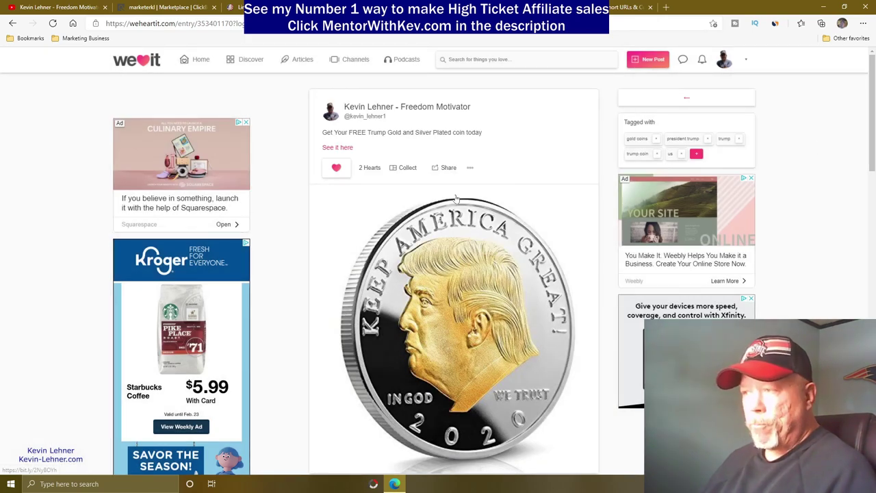
scroll(502, 284, down, 1)
scroll(502, 284, up, 1)
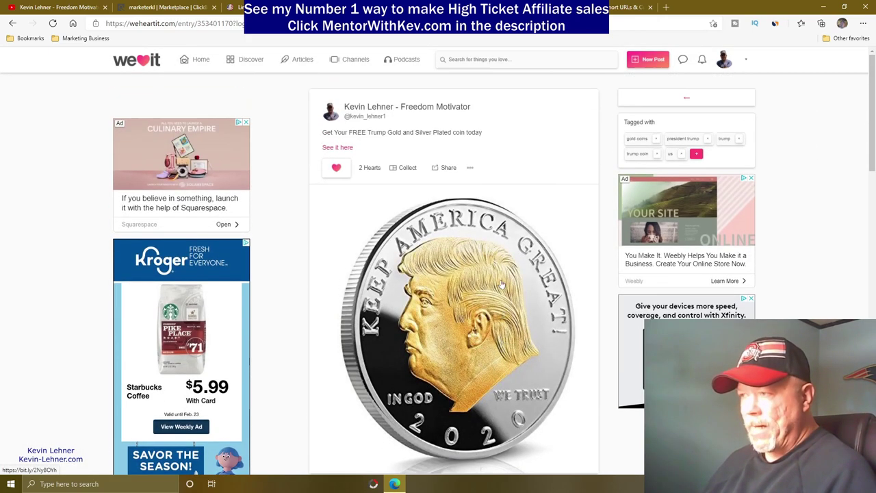